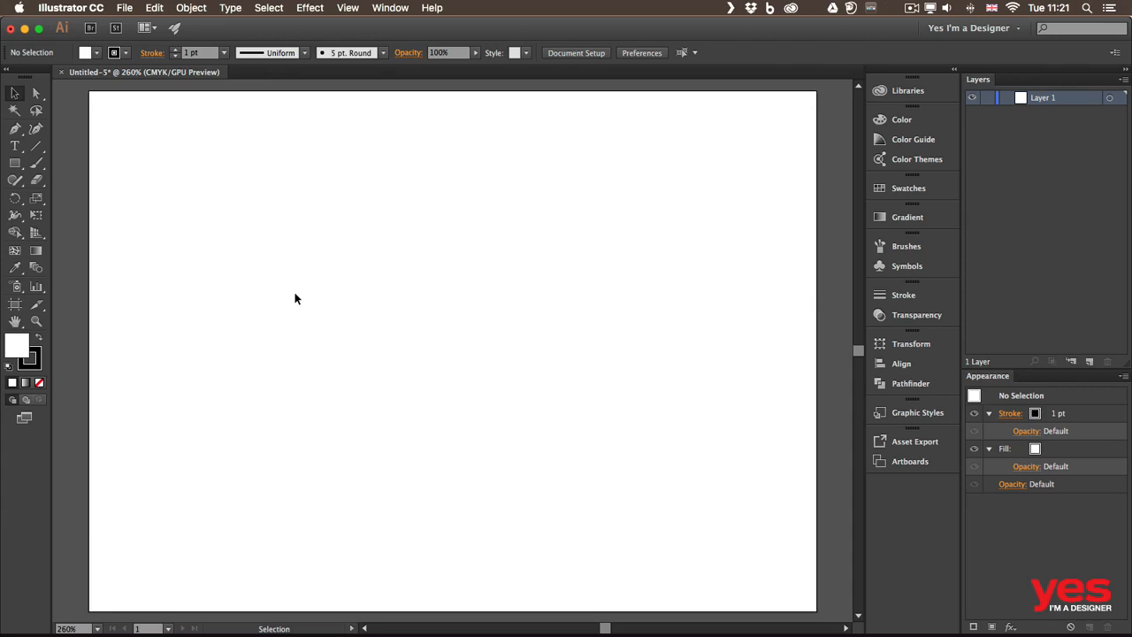
Step: Detach the shape tools group into a floating toolbar and place it over the artboard's upper corner
{"action": "left_click", "coordinate": [14, 168]}
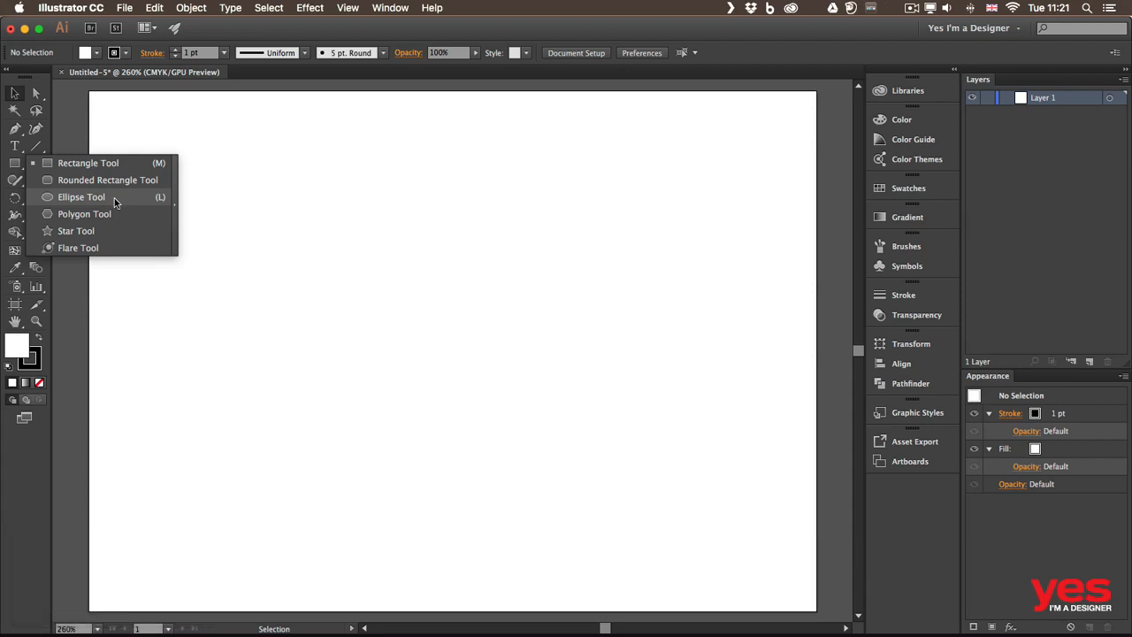
{"action": "left_click", "coordinate": [17, 168]}
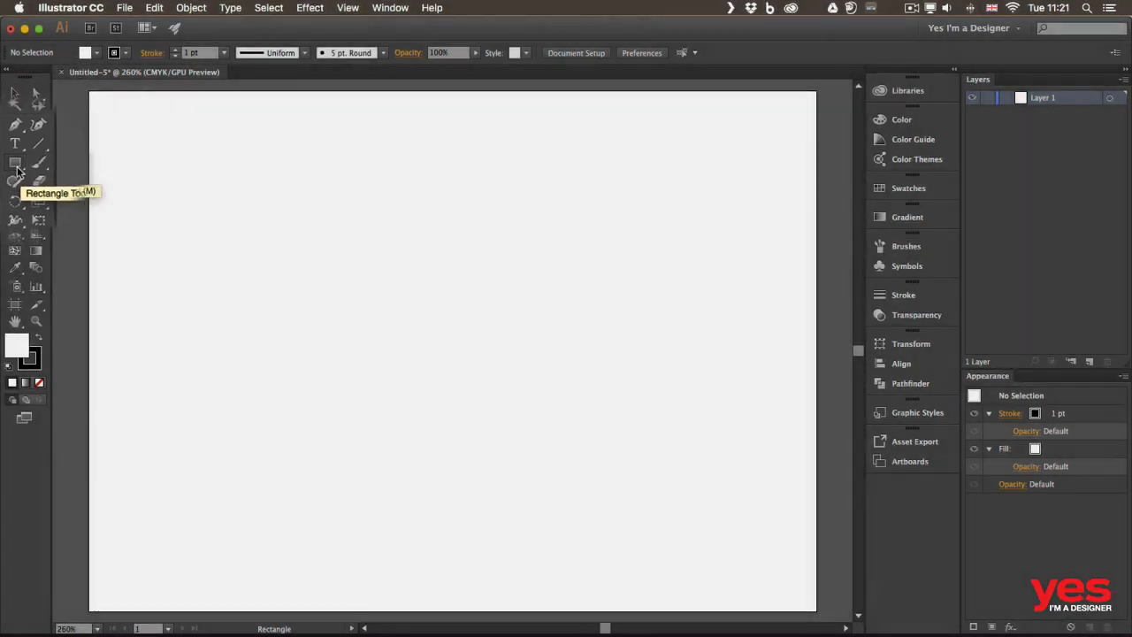
{"action": "left_click", "coordinate": [16, 167]}
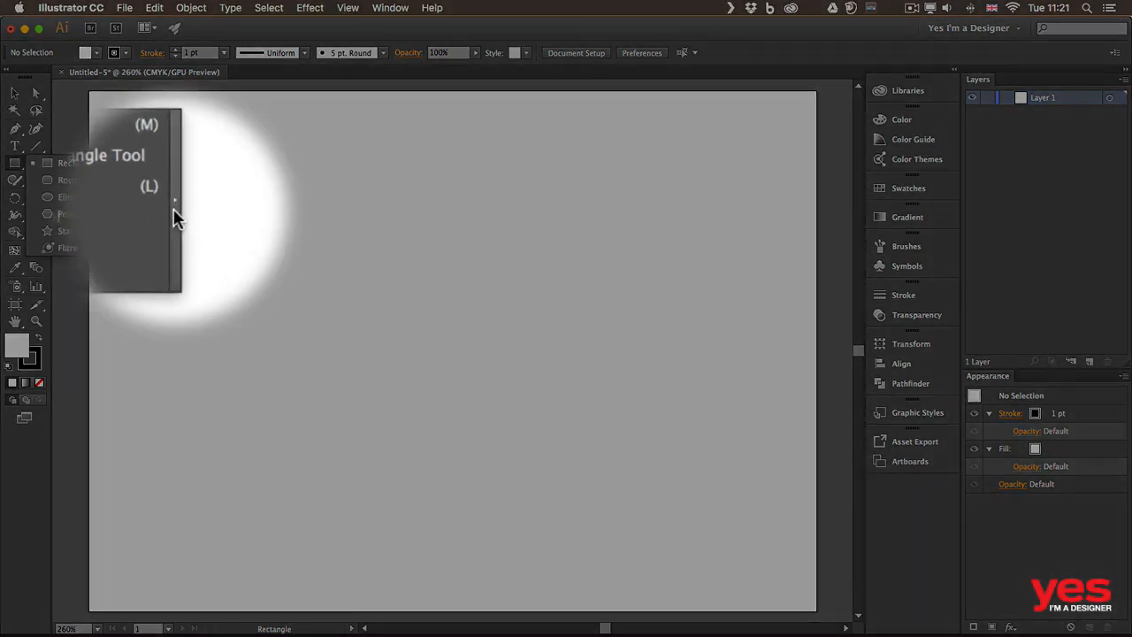
{"action": "left_click", "coordinate": [175, 213]}
{"action": "left_click_drag", "start_coordinate": [113, 181], "coordinate": [149, 111]}
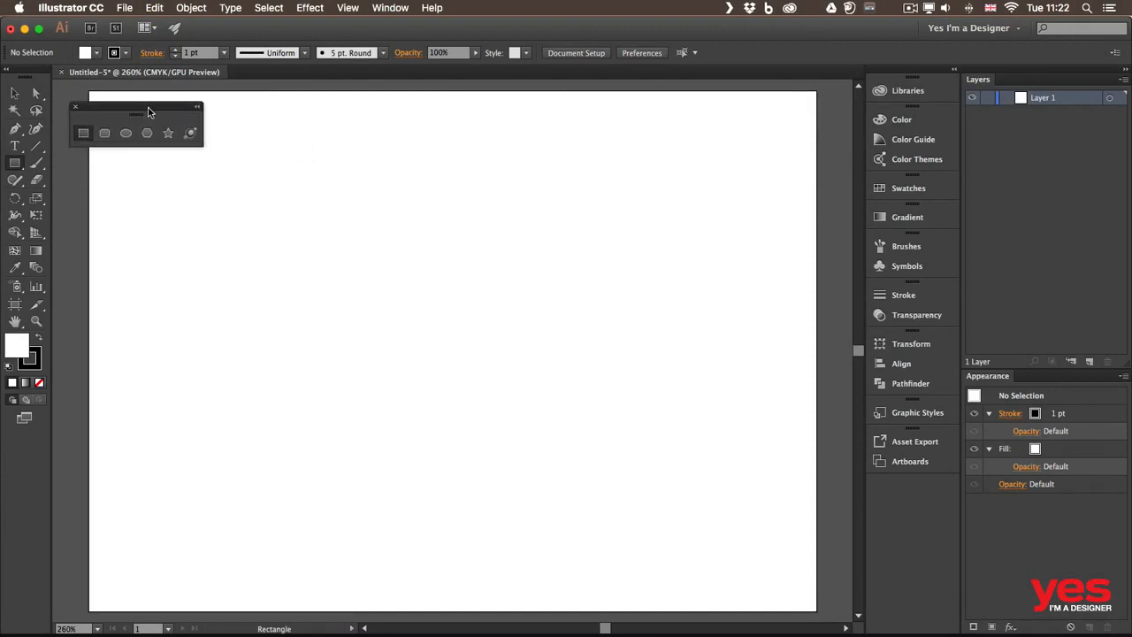
Step: Draw an upright rectangle about 20.5 mm wide and 27.4 mm high near the artboard's left edge
{"action": "left_click", "coordinate": [105, 133]}
{"action": "left_click", "coordinate": [125, 135]}
{"action": "left_click", "coordinate": [141, 134]}
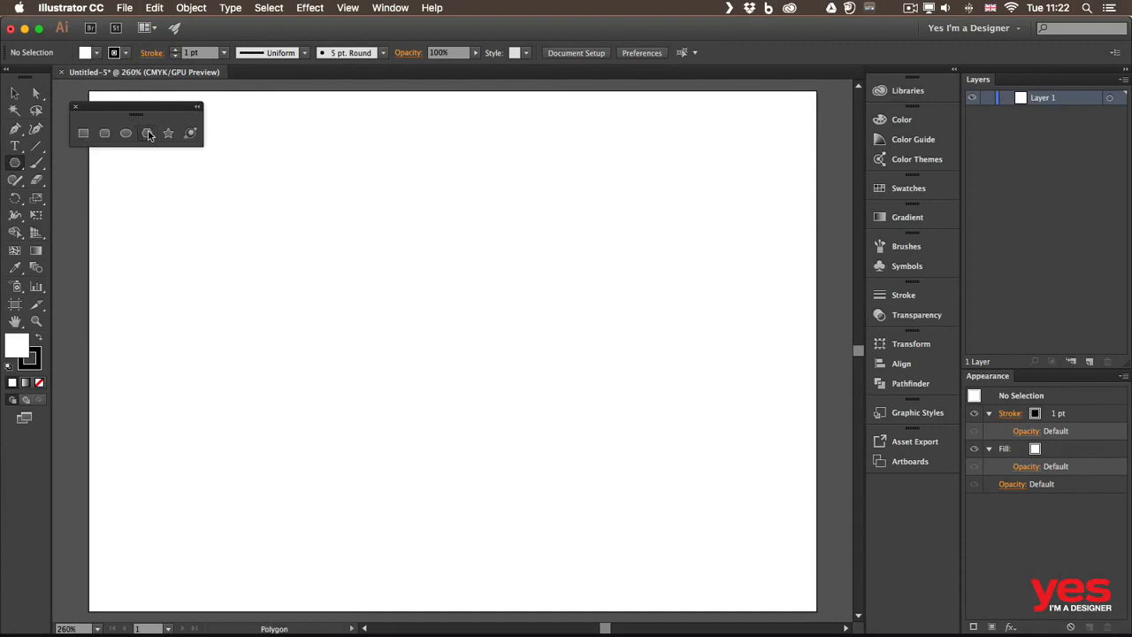
{"action": "left_click", "coordinate": [85, 136]}
{"action": "left_click_drag", "start_coordinate": [168, 202], "coordinate": [275, 344]}
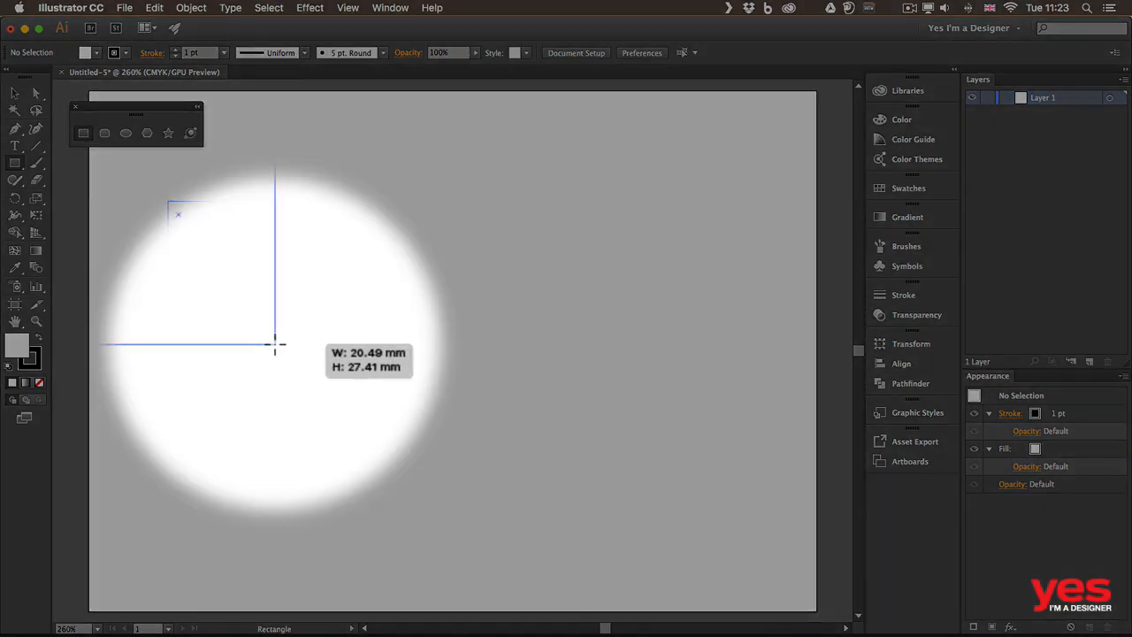
{"action": "left_click_drag", "start_coordinate": [274, 344], "coordinate": [275, 344]}
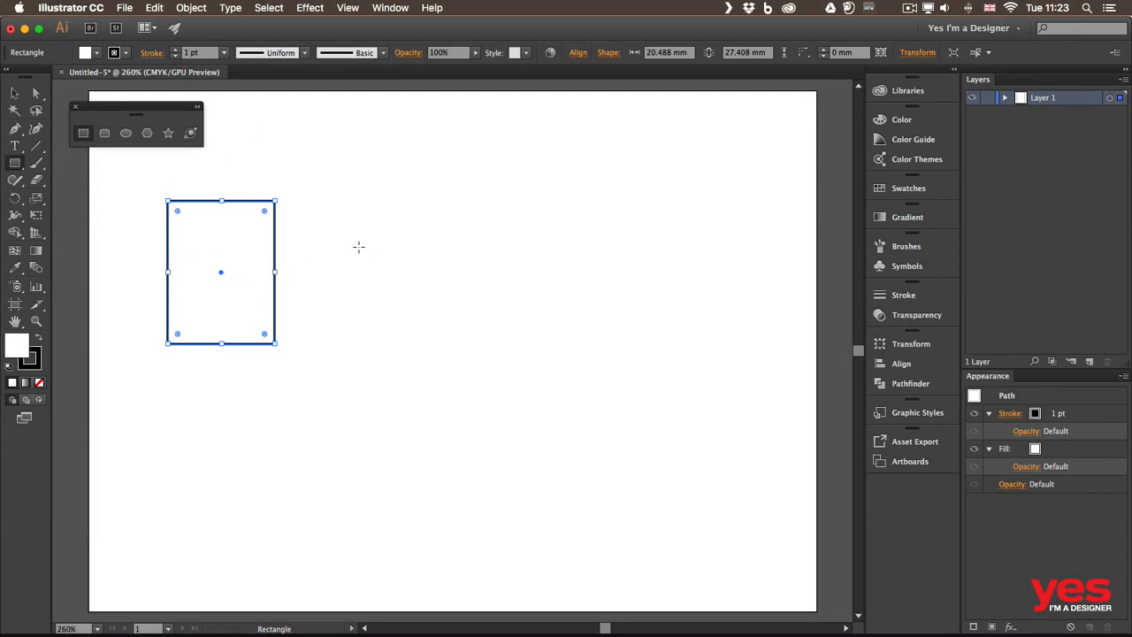
Step: Create a second rectangle exactly 20 mm wide and 20 mm high beside the first one
{"action": "left_click", "coordinate": [364, 245]}
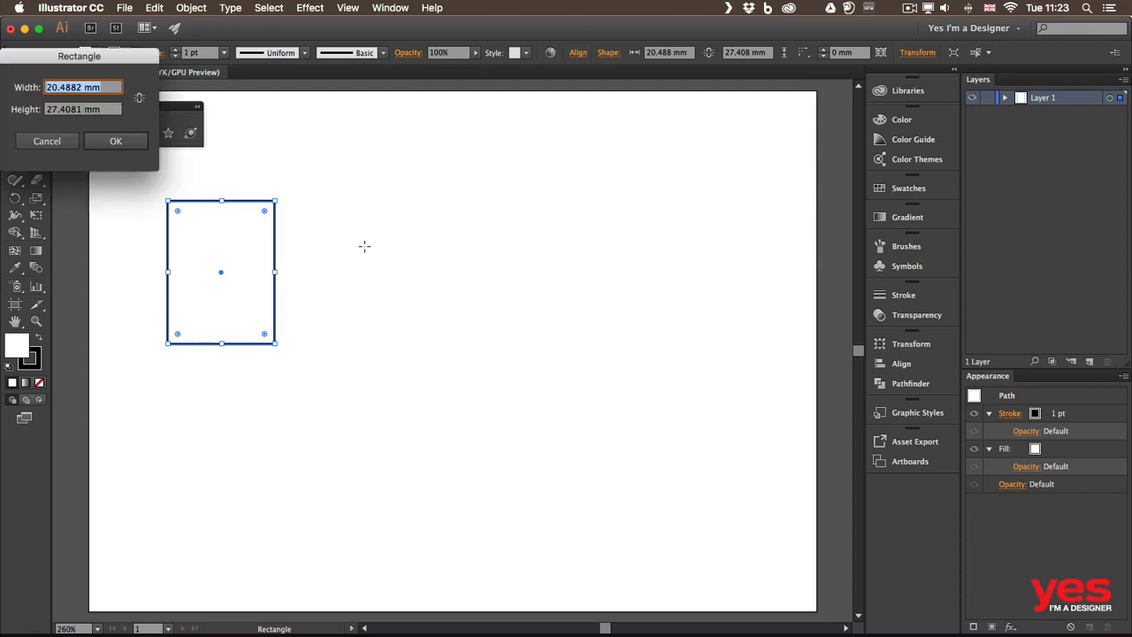
{"action": "left_click_drag", "start_coordinate": [107, 61], "coordinate": [444, 121]}
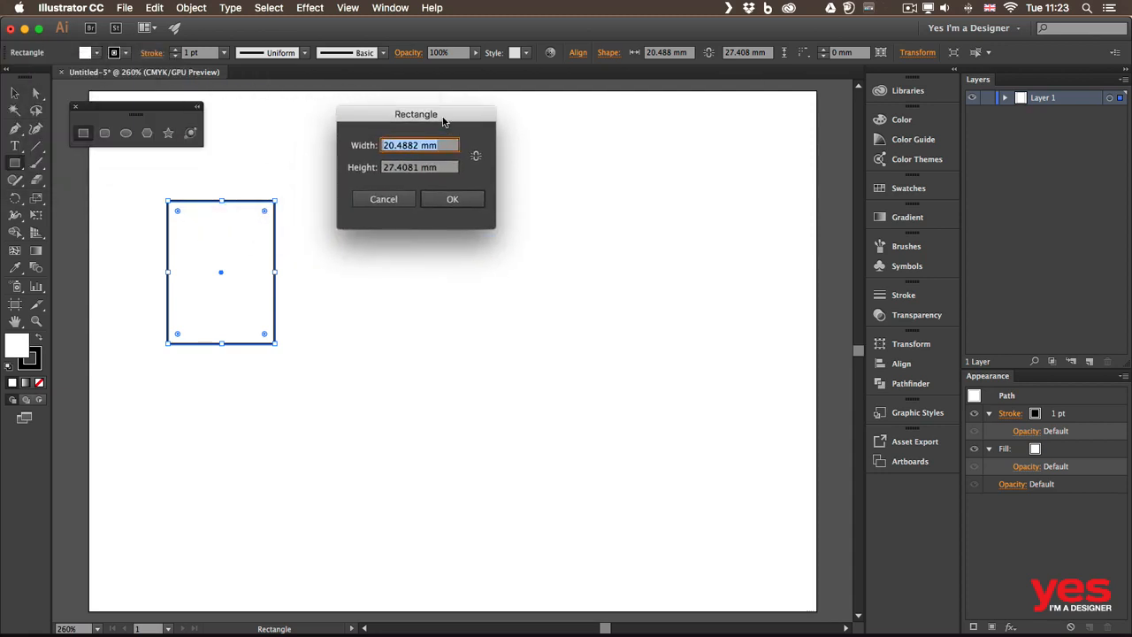
{"action": "type", "text": "20"}
{"action": "key", "text": "Tab"}
{"action": "type", "text": "20"}
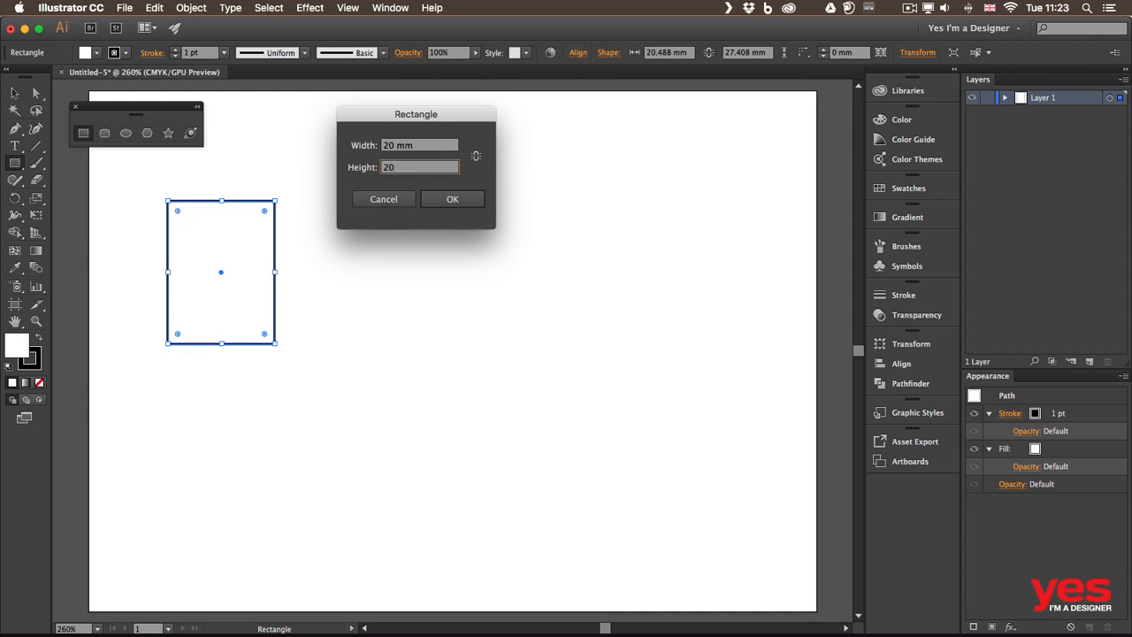
{"action": "key", "text": "Return"}
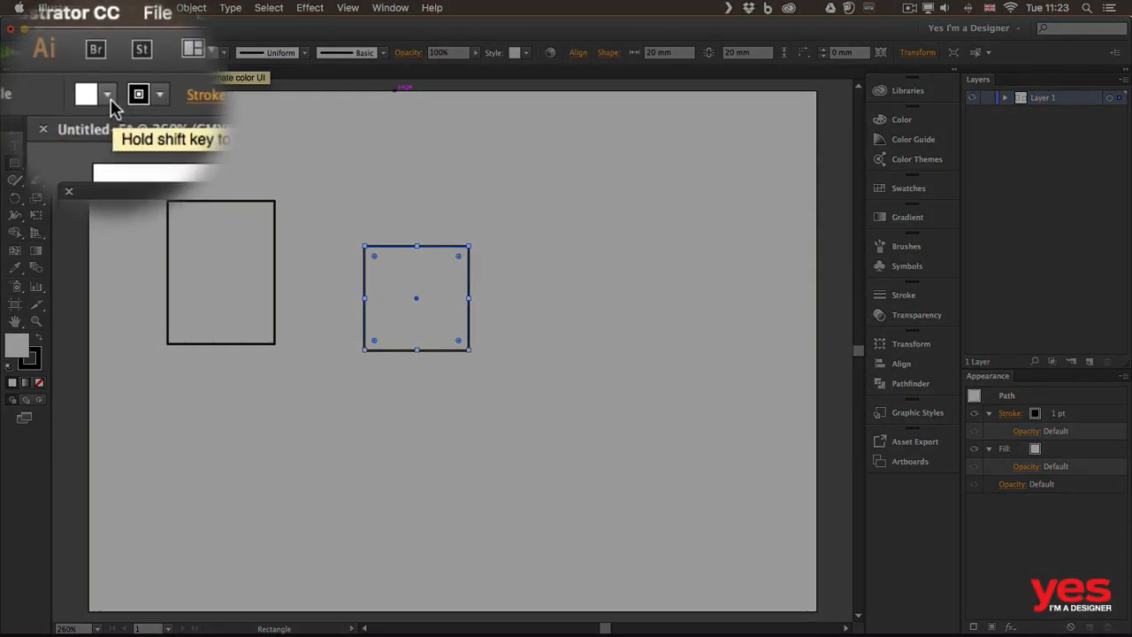
Step: Give the 20 mm square a light blue fill and a dark red stroke
{"action": "left_click", "coordinate": [98, 54]}
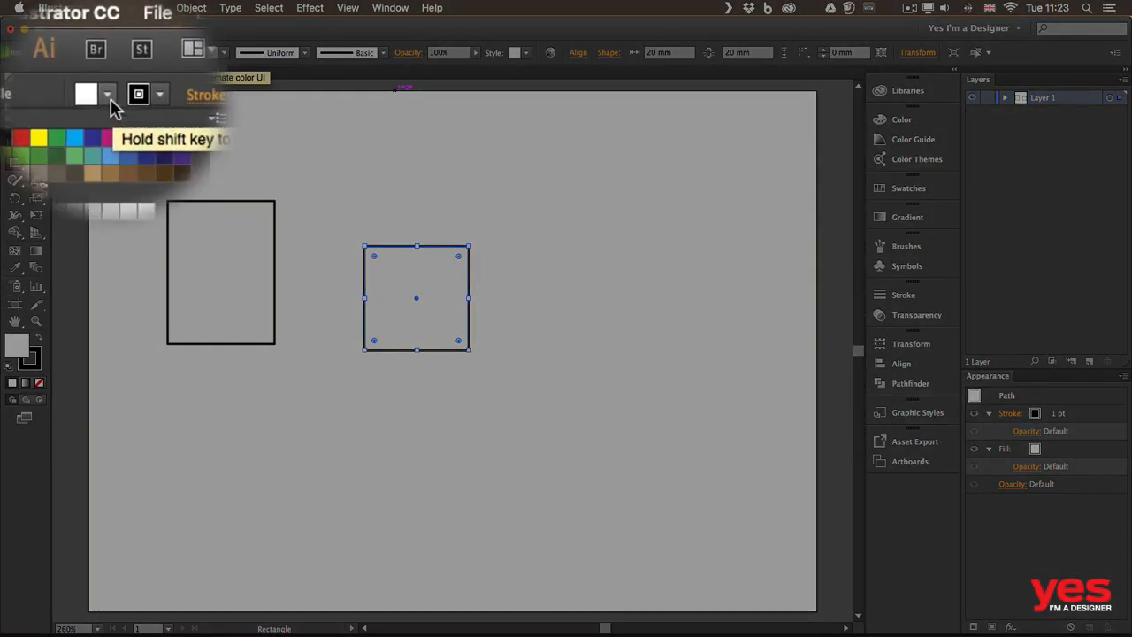
{"action": "left_click", "coordinate": [109, 116]}
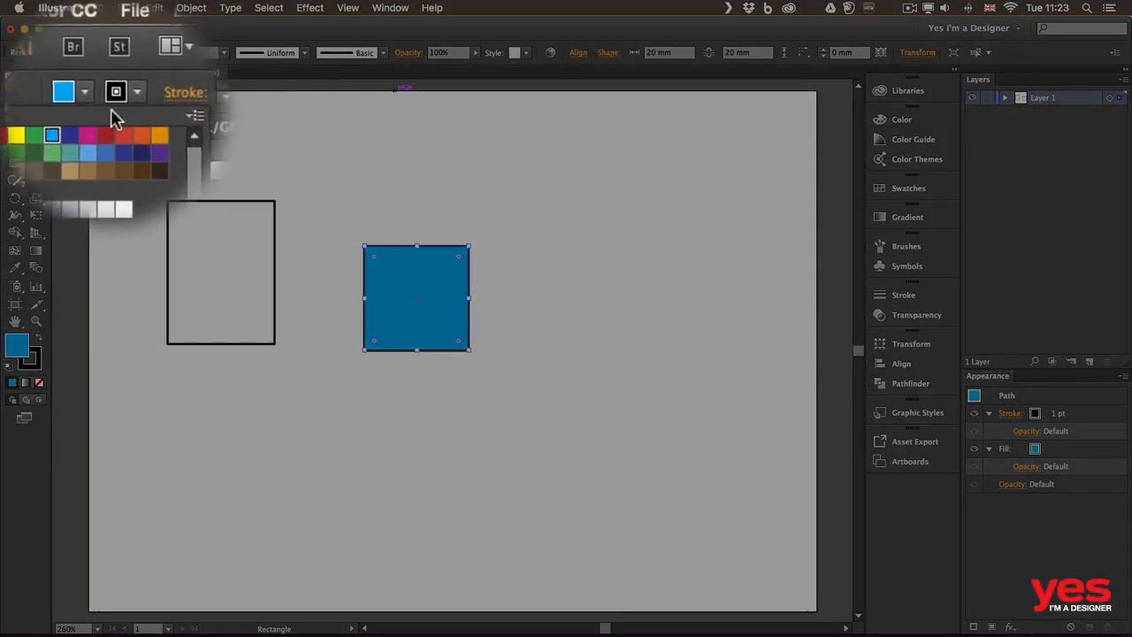
{"action": "left_click", "coordinate": [125, 101]}
{"action": "left_click", "coordinate": [125, 102]}
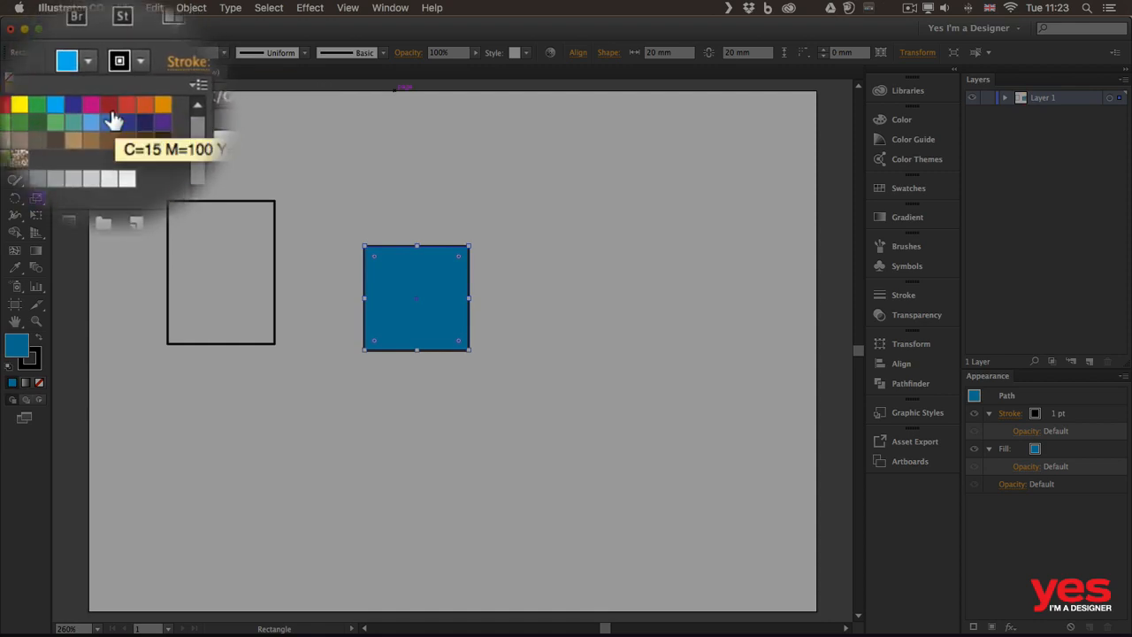
{"action": "left_click", "coordinate": [110, 114]}
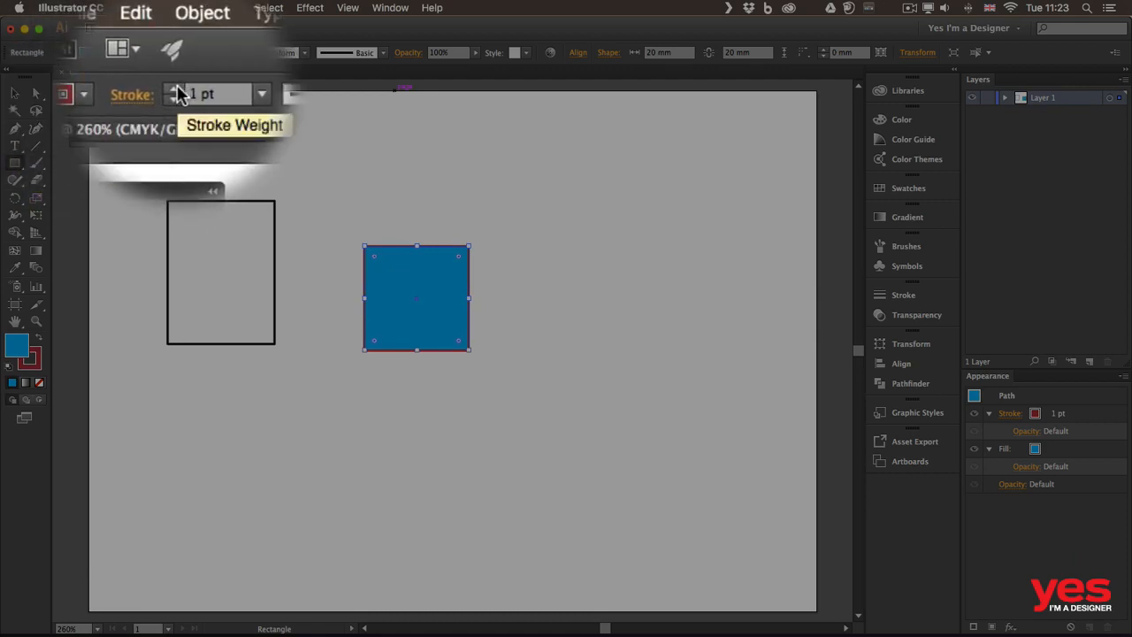
Step: Increase the blue square's stroke weight to 5 pt
{"action": "left_click", "coordinate": [176, 89]}
{"action": "left_click", "coordinate": [176, 88]}
{"action": "left_click", "coordinate": [176, 89]}
{"action": "left_click", "coordinate": [176, 89]}
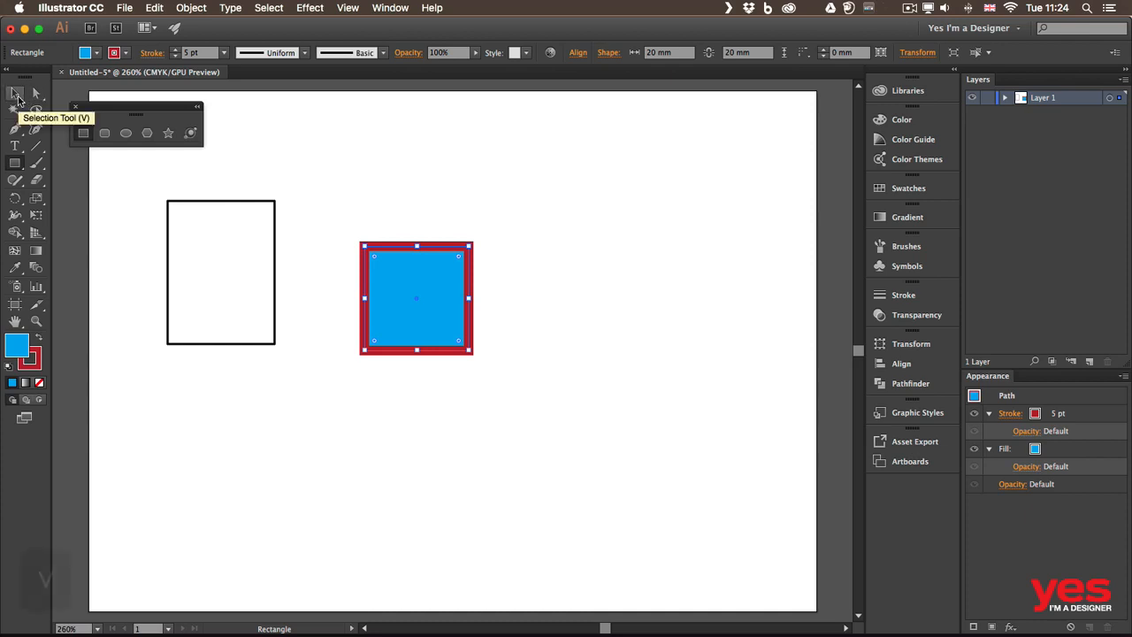
Step: Try a yellow fill on the tall rectangle and replace it with no fill
{"action": "key", "text": "v"}
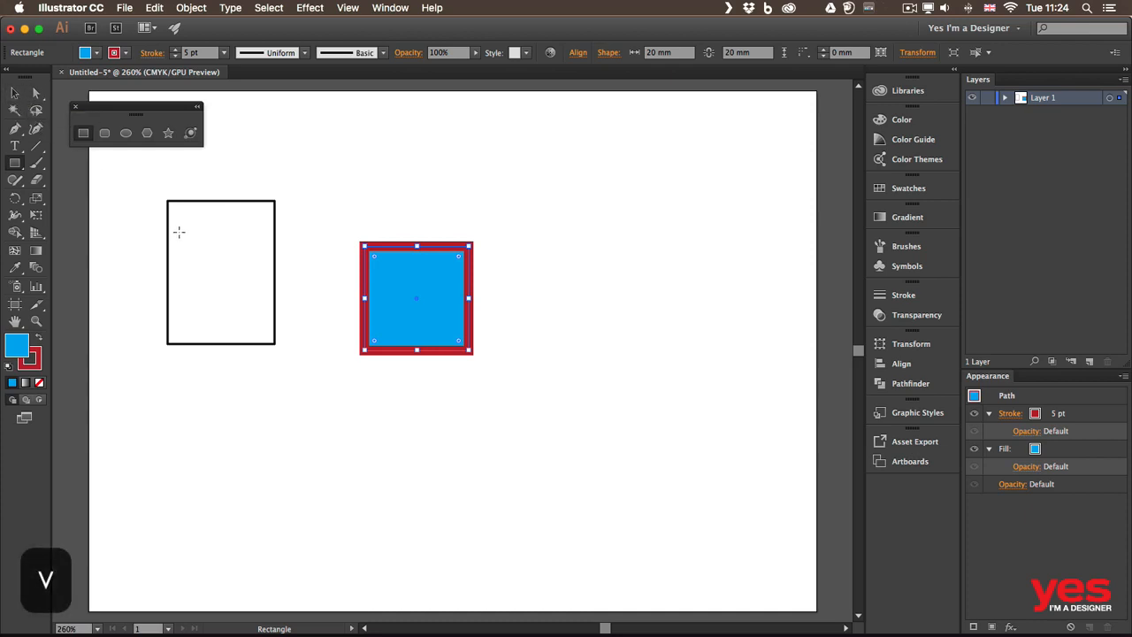
{"action": "left_click", "coordinate": [240, 207]}
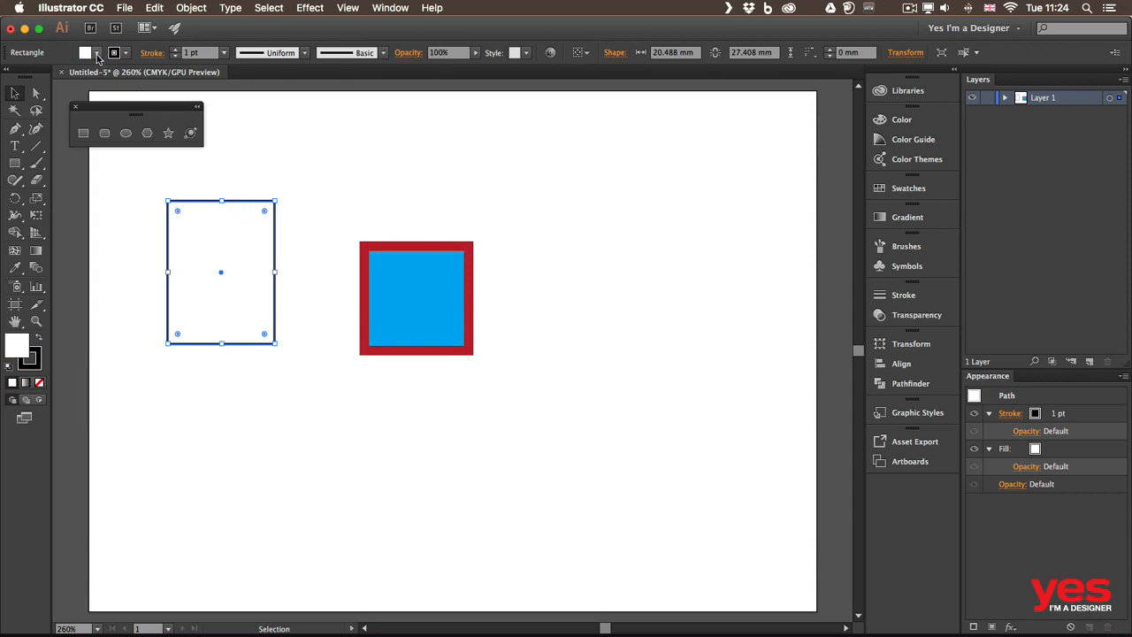
{"action": "left_click", "coordinate": [95, 52]}
{"action": "left_click", "coordinate": [59, 77]}
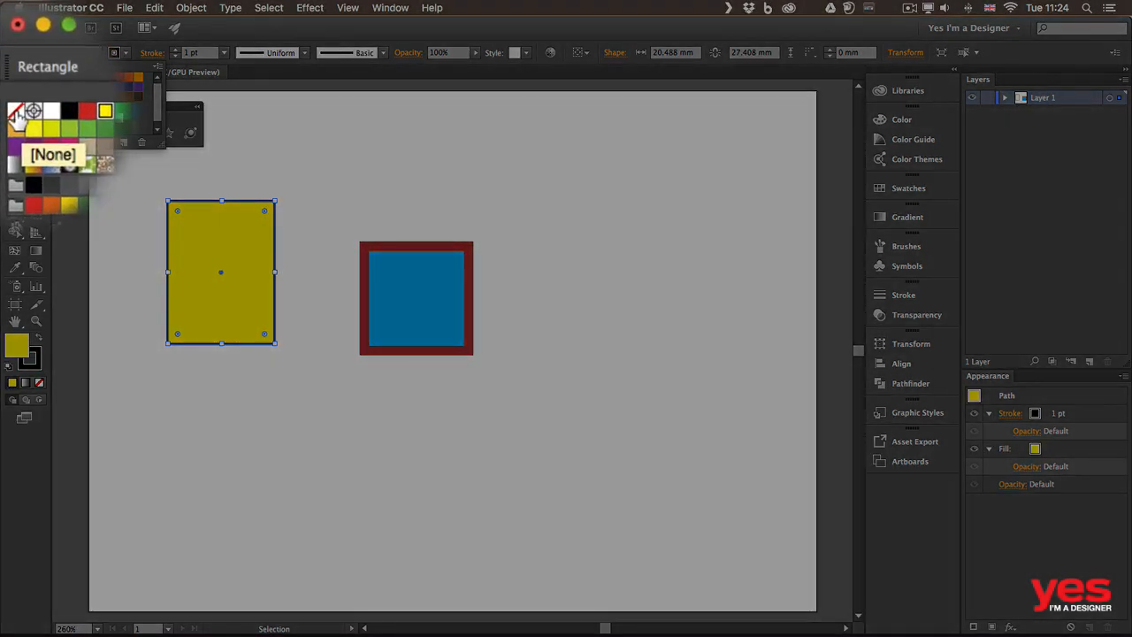
{"action": "left_click", "coordinate": [15, 113]}
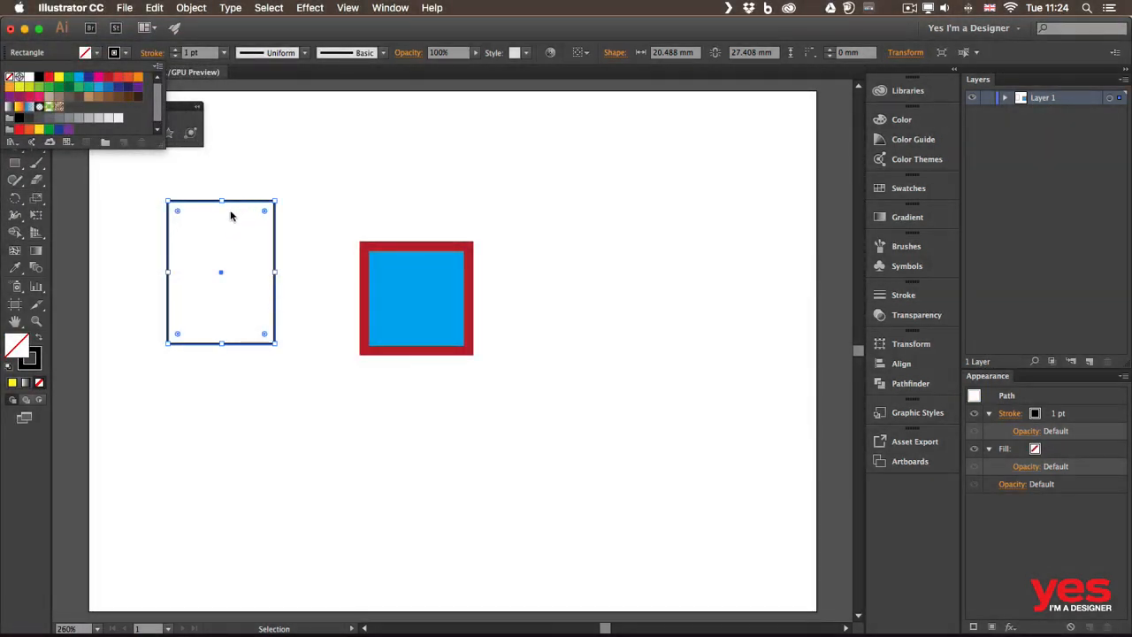
{"action": "left_click", "coordinate": [218, 225]}
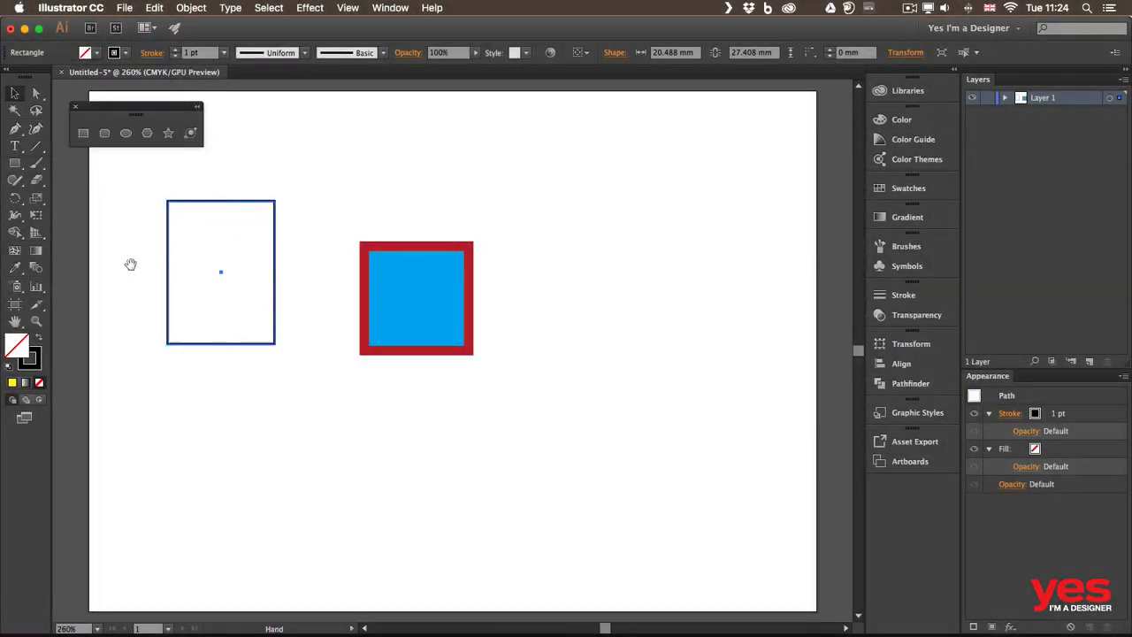
Step: Move the unfilled rectangle by its outline partly off the artboard and back beside the blue square
{"action": "left_click_drag", "start_coordinate": [129, 260], "coordinate": [213, 267]}
{"action": "left_click_drag", "start_coordinate": [285, 211], "coordinate": [152, 203]}
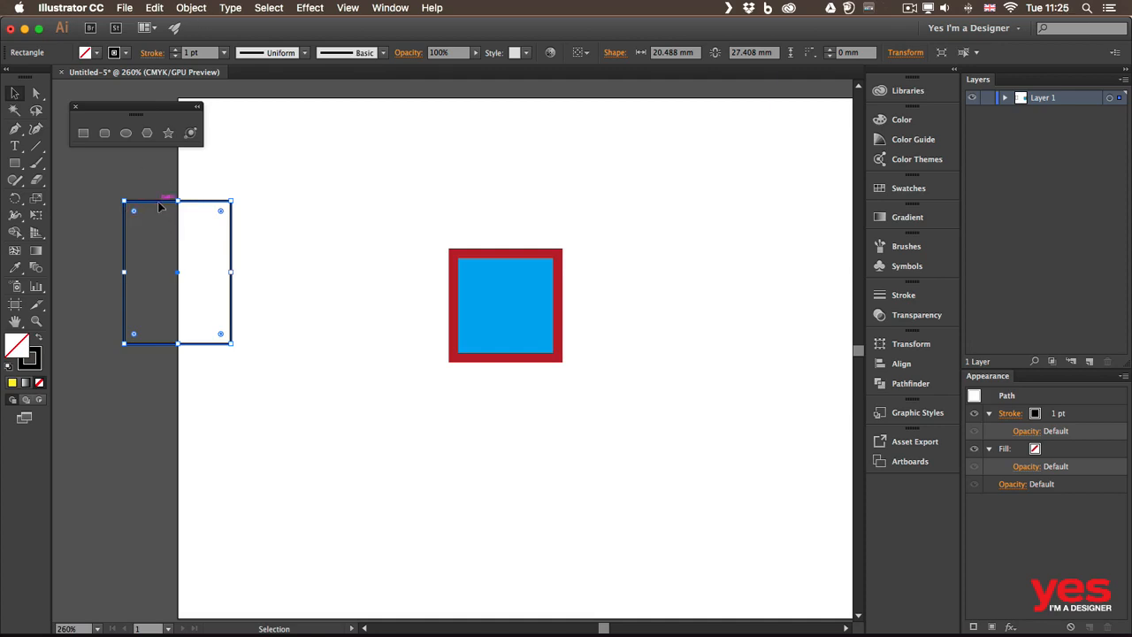
{"action": "left_click_drag", "start_coordinate": [162, 206], "coordinate": [293, 219]}
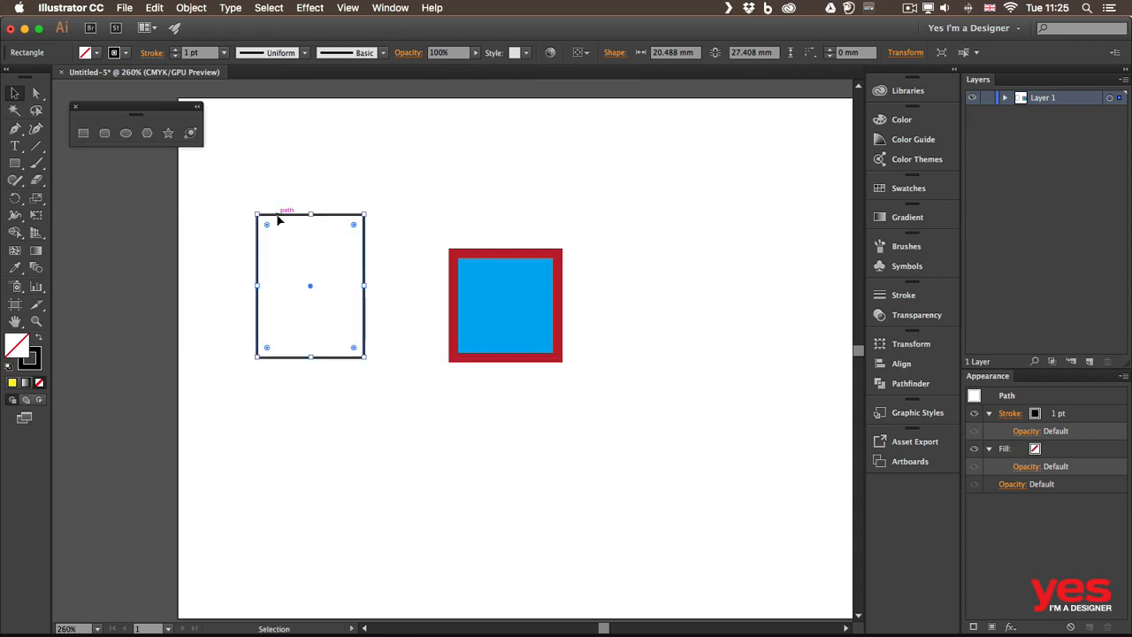
Step: Practise selecting the blue square by its fill and the unfilled rectangle by its outline
{"action": "left_click", "coordinate": [480, 281]}
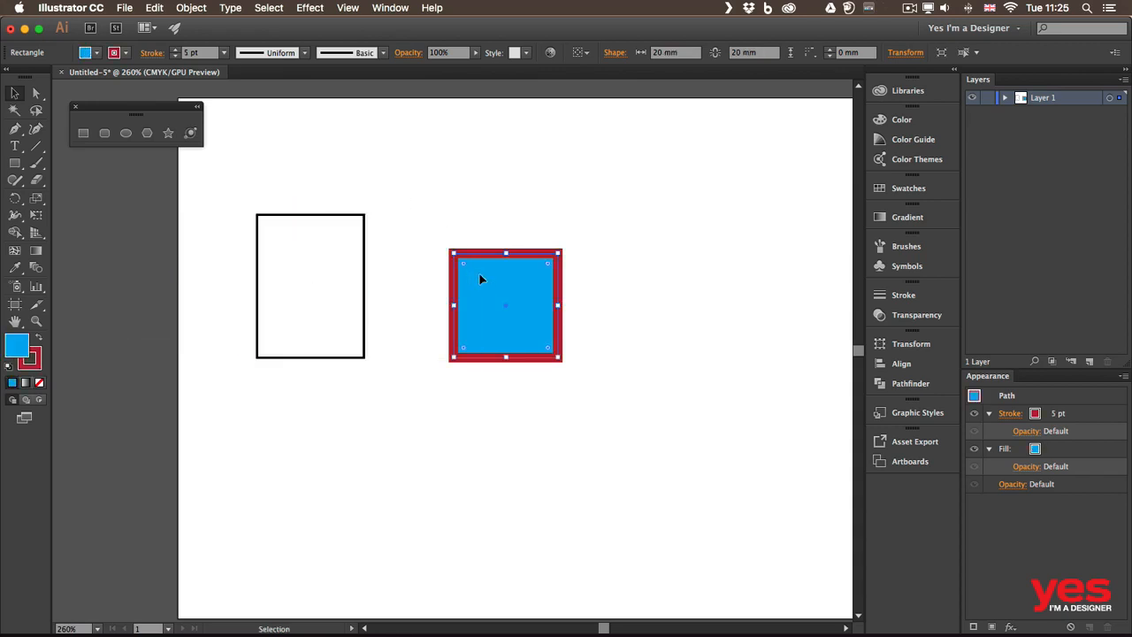
{"action": "left_click", "coordinate": [453, 186]}
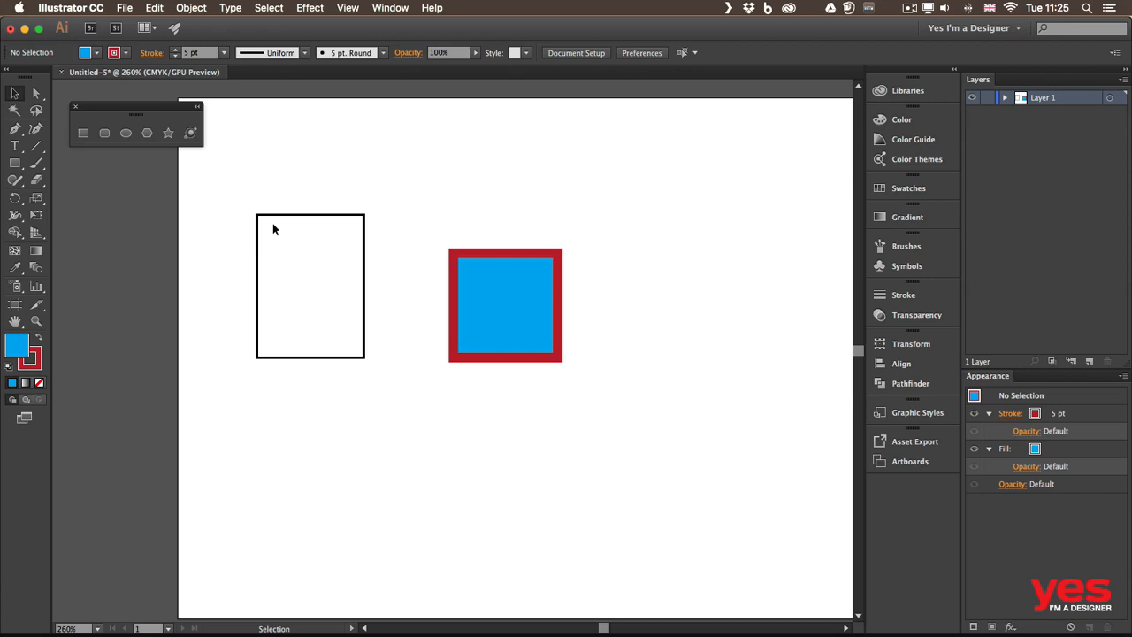
{"action": "left_click", "coordinate": [311, 216]}
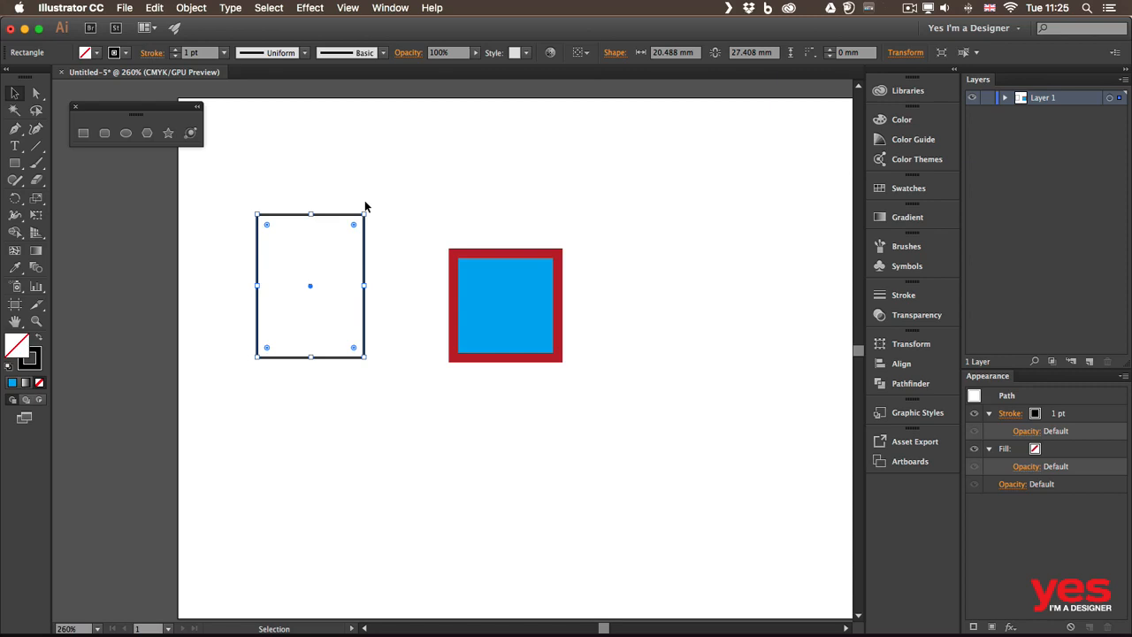
{"action": "left_click", "coordinate": [496, 290]}
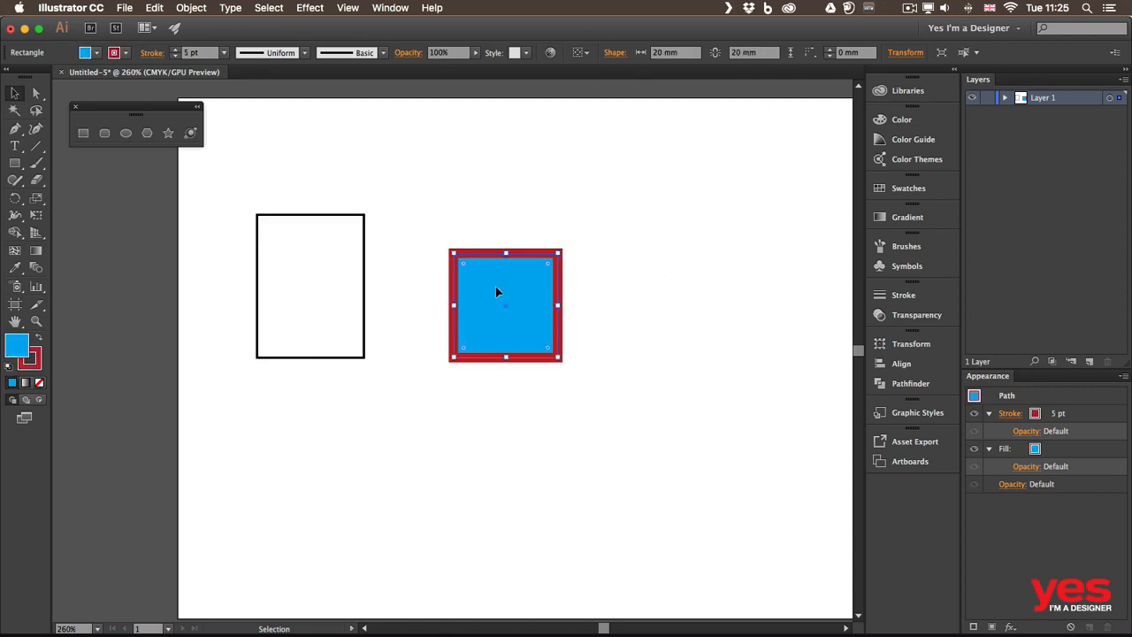
{"action": "left_click", "coordinate": [310, 267]}
{"action": "left_click", "coordinate": [363, 252]}
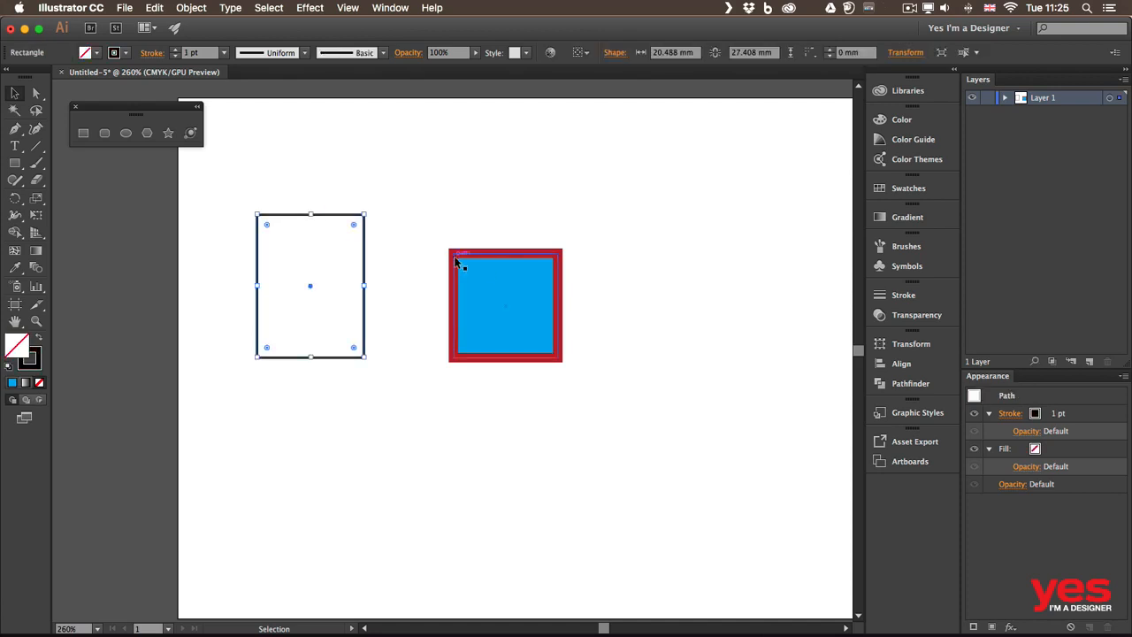
Step: Reset the blue square to the default white fill and black 1 pt stroke
{"action": "left_click", "coordinate": [485, 272]}
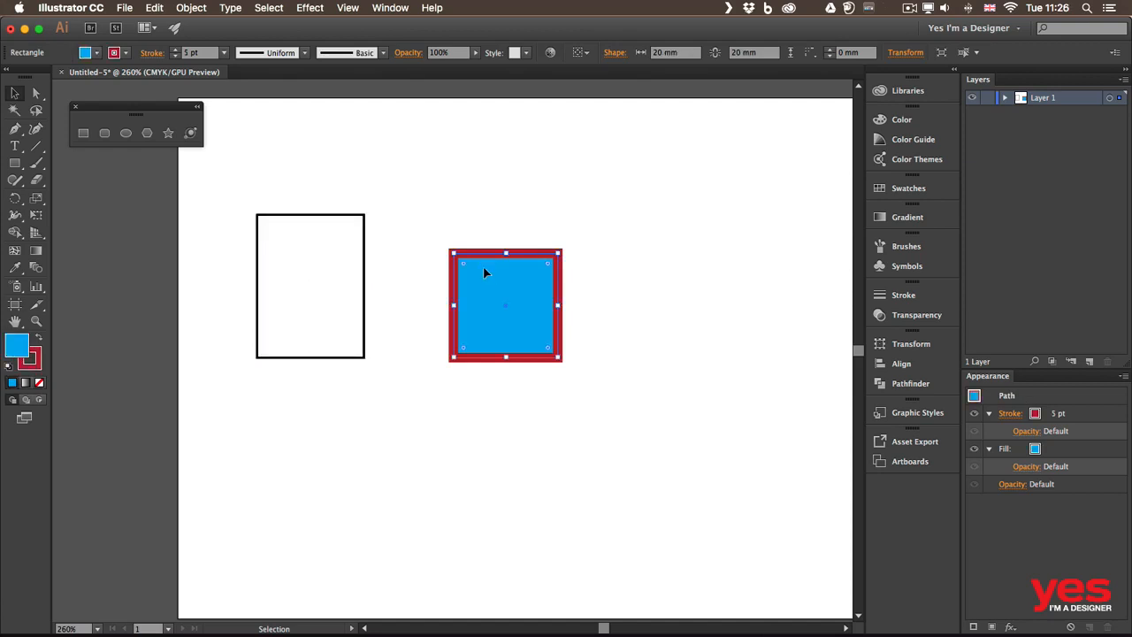
{"action": "key", "text": "d"}
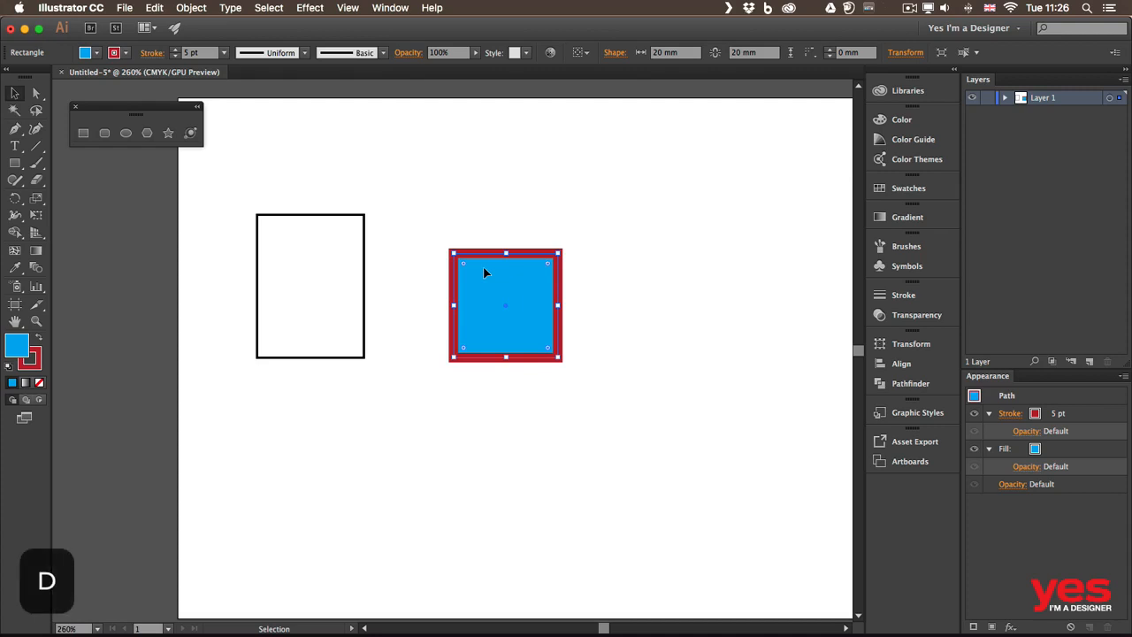
{"action": "key", "text": "d"}
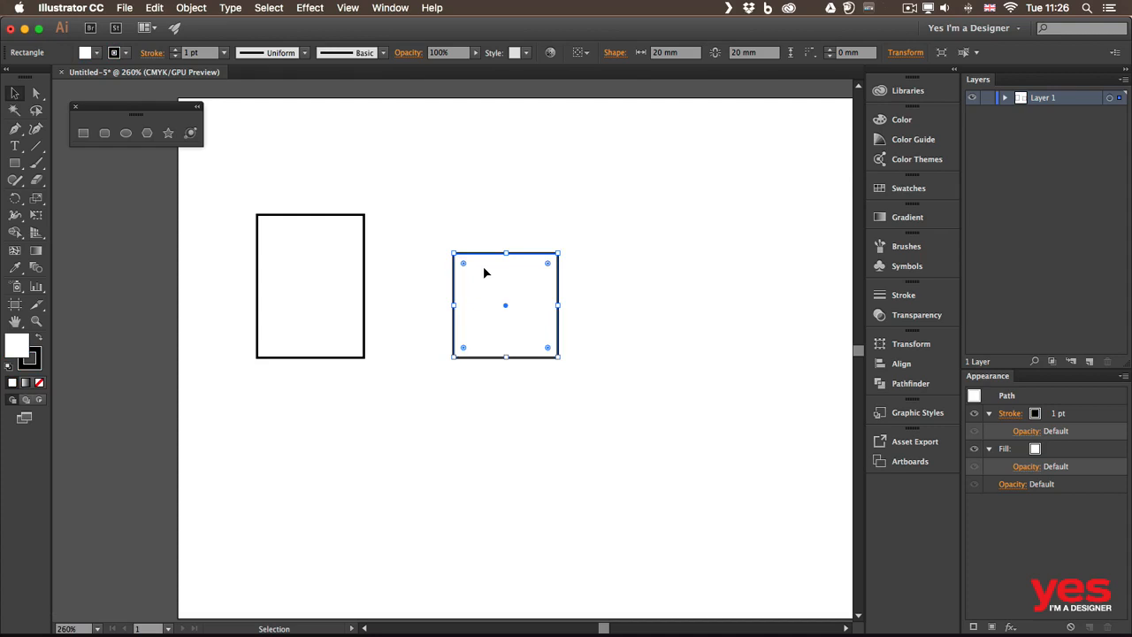
Step: Select both rectangles together, fill them with dark red, and clear the selection
{"action": "left_click_drag", "start_coordinate": [341, 189], "coordinate": [499, 389]}
{"action": "left_click", "coordinate": [314, 184]}
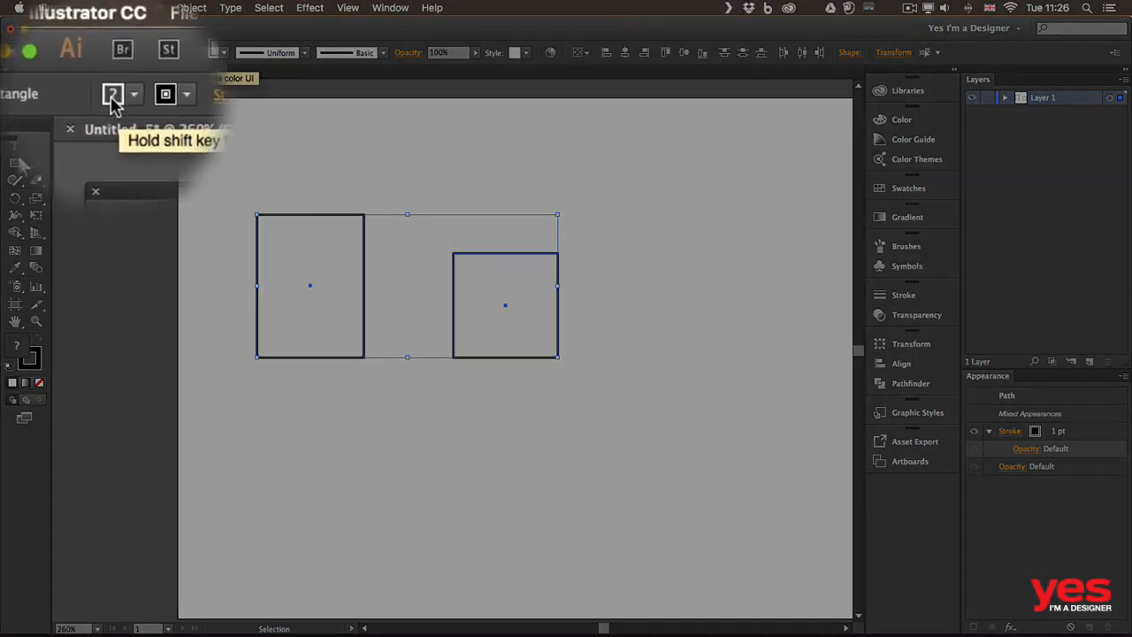
{"action": "left_click", "coordinate": [86, 55]}
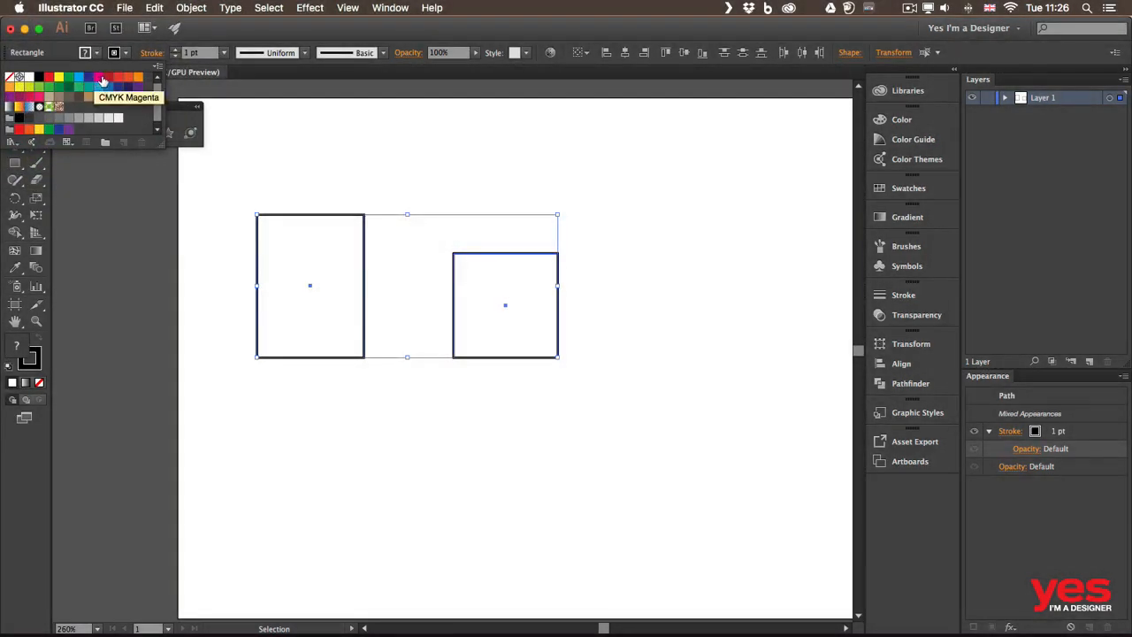
{"action": "left_click", "coordinate": [108, 78]}
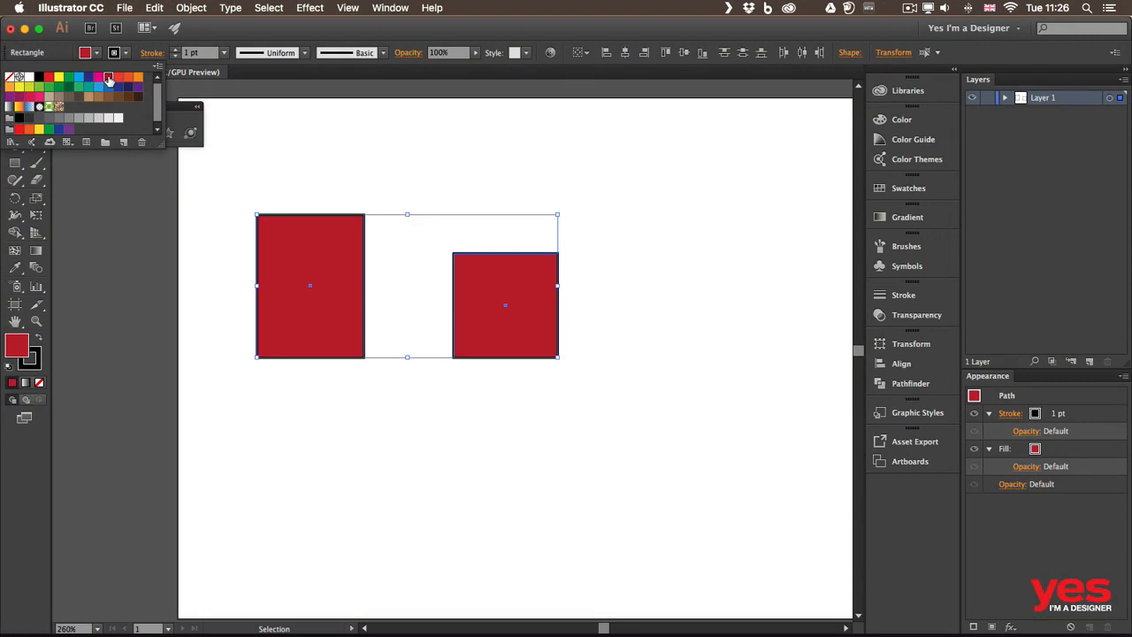
{"action": "left_click", "coordinate": [112, 155]}
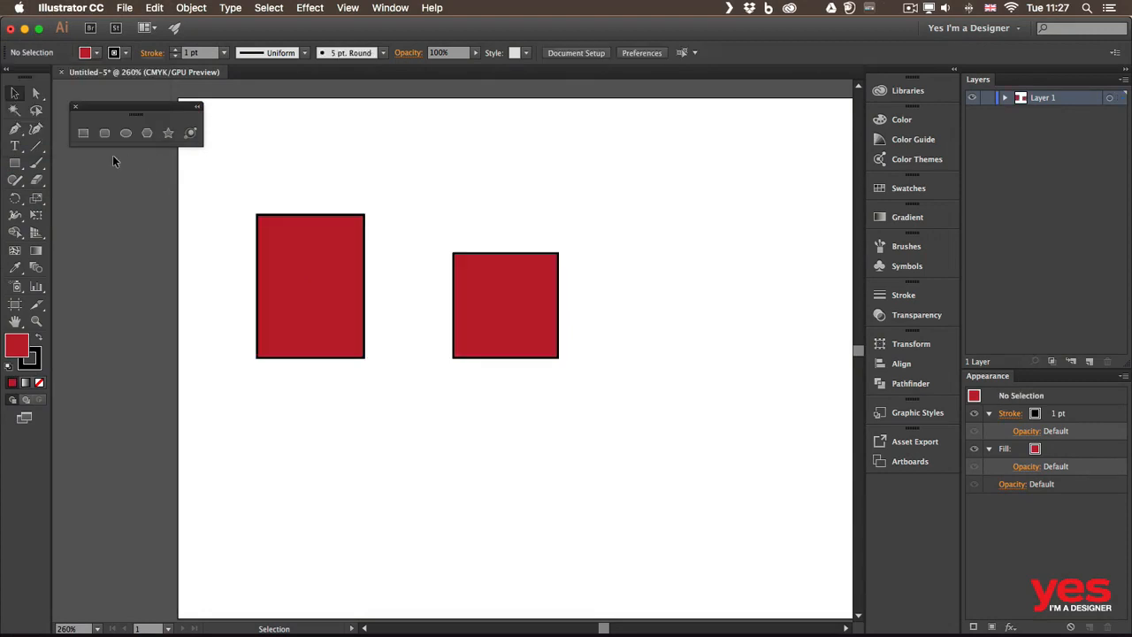
Step: Draw a perfect square about 16.6 mm wide with the Rectangle tool, above the lower red square
{"action": "key", "text": "m"}
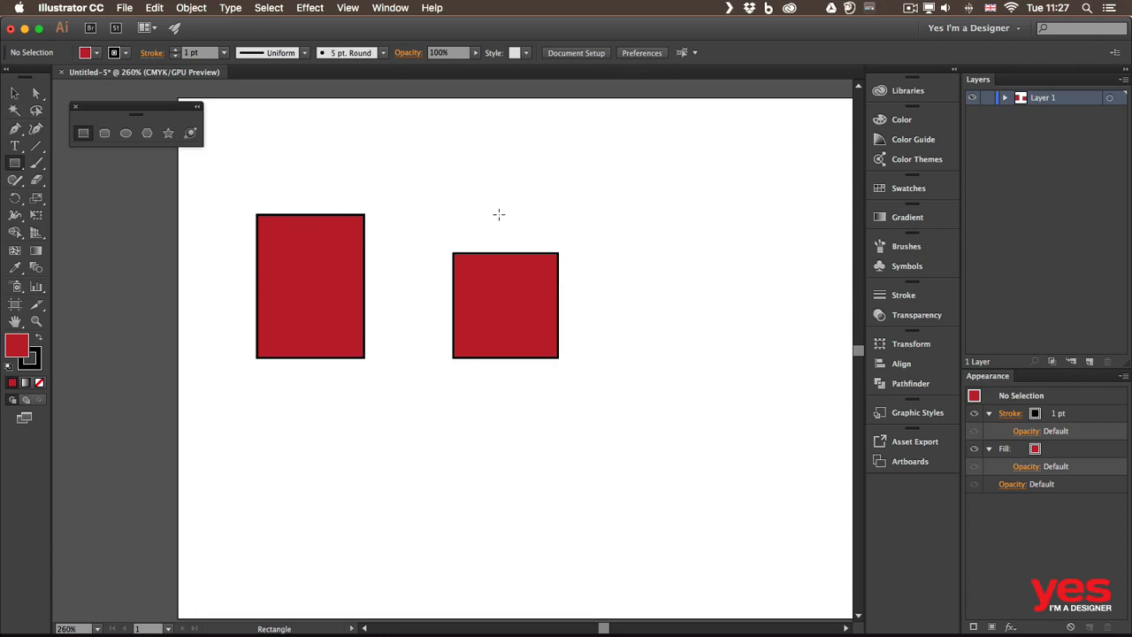
{"action": "left_click_drag", "start_coordinate": [433, 141], "coordinate": [500, 208]}
{"action": "key", "text": "shift"}
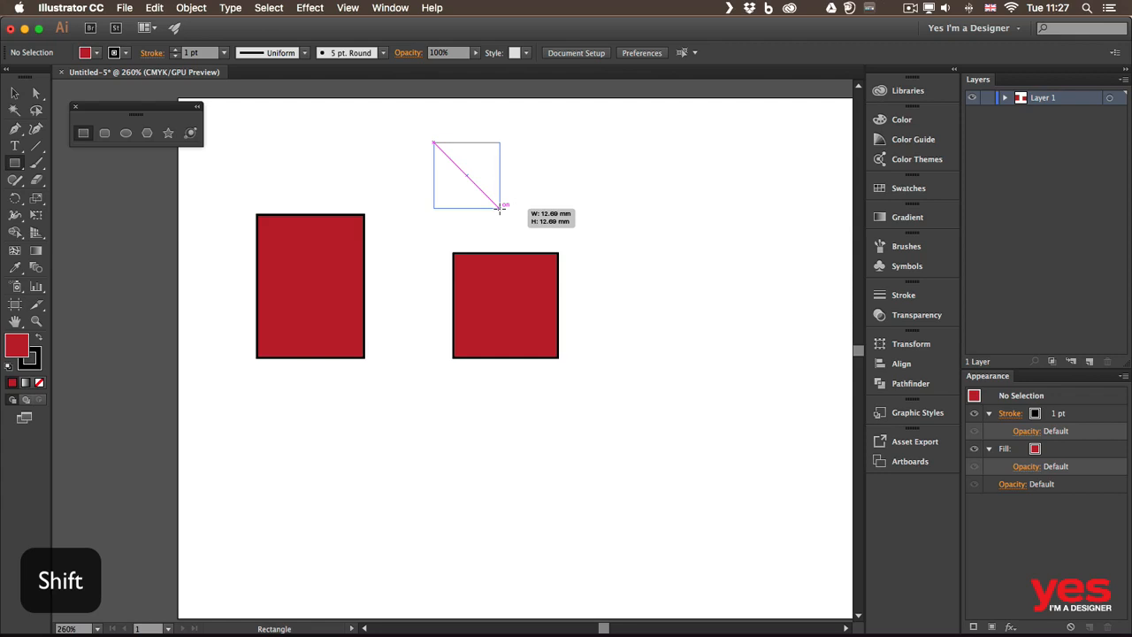
{"action": "mouse_move", "coordinate": [500, 207]}
{"action": "left_mouse_down"}
{"action": "mouse_move", "coordinate": [534, 221]}
{"action": "mouse_move", "coordinate": [507, 214]}
{"action": "left_mouse_up"}
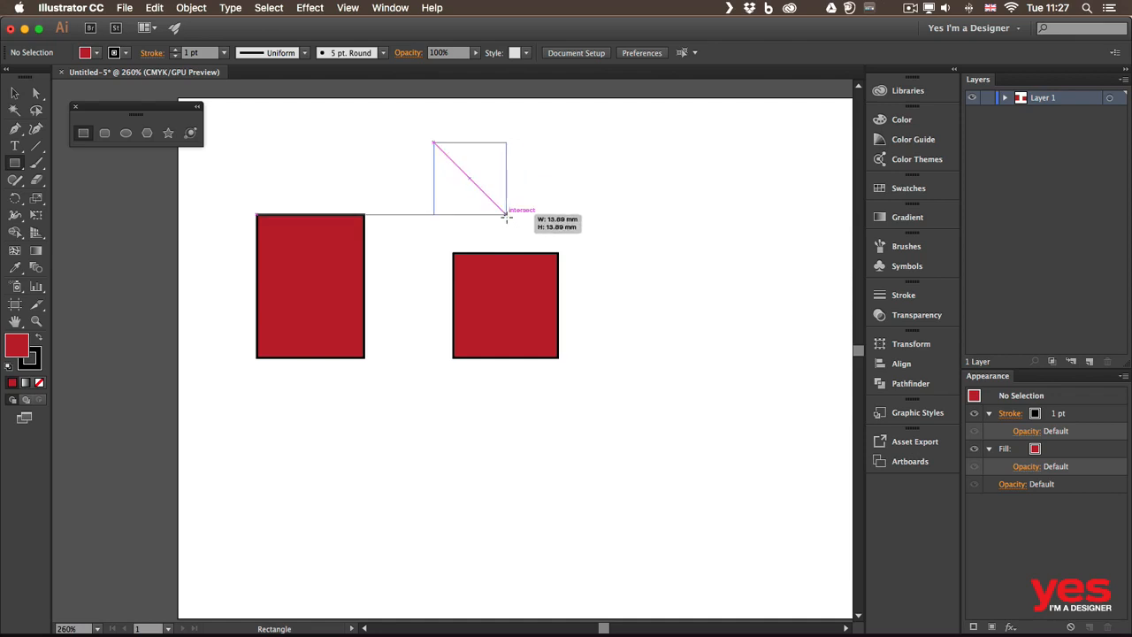
{"action": "mouse_move", "coordinate": [507, 215]}
{"action": "left_mouse_down"}
{"action": "mouse_move", "coordinate": [506, 228]}
{"action": "mouse_move", "coordinate": [584, 210]}
{"action": "mouse_move", "coordinate": [498, 240]}
{"action": "mouse_move", "coordinate": [539, 216]}
{"action": "mouse_move", "coordinate": [520, 228]}
{"action": "left_mouse_up"}
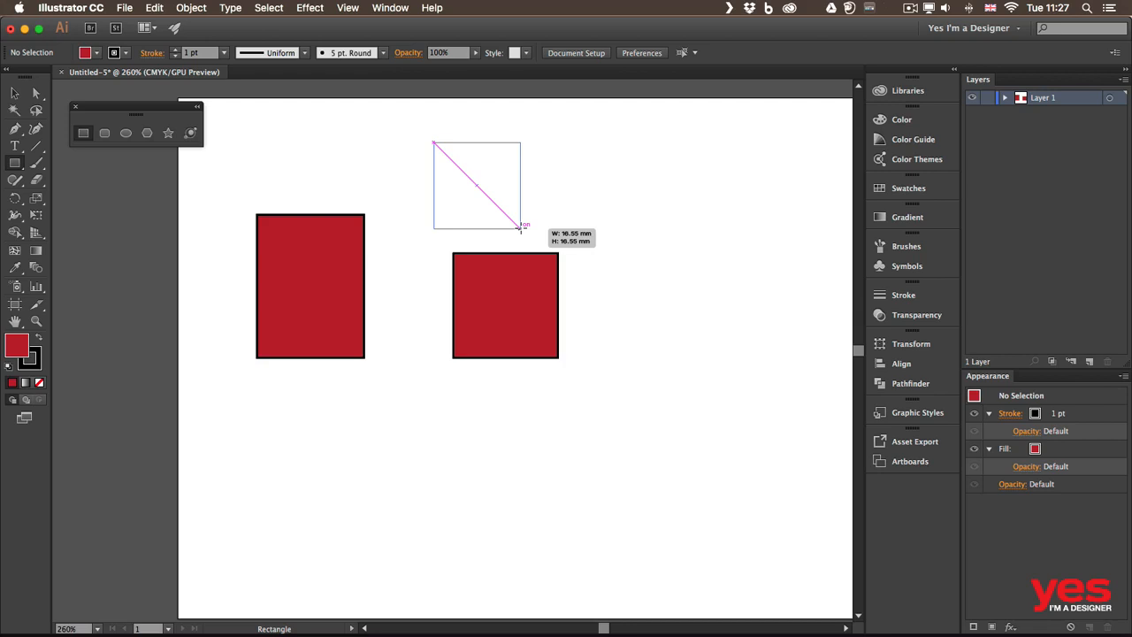
{"action": "left_click_drag", "start_coordinate": [520, 227], "coordinate": [521, 228]}
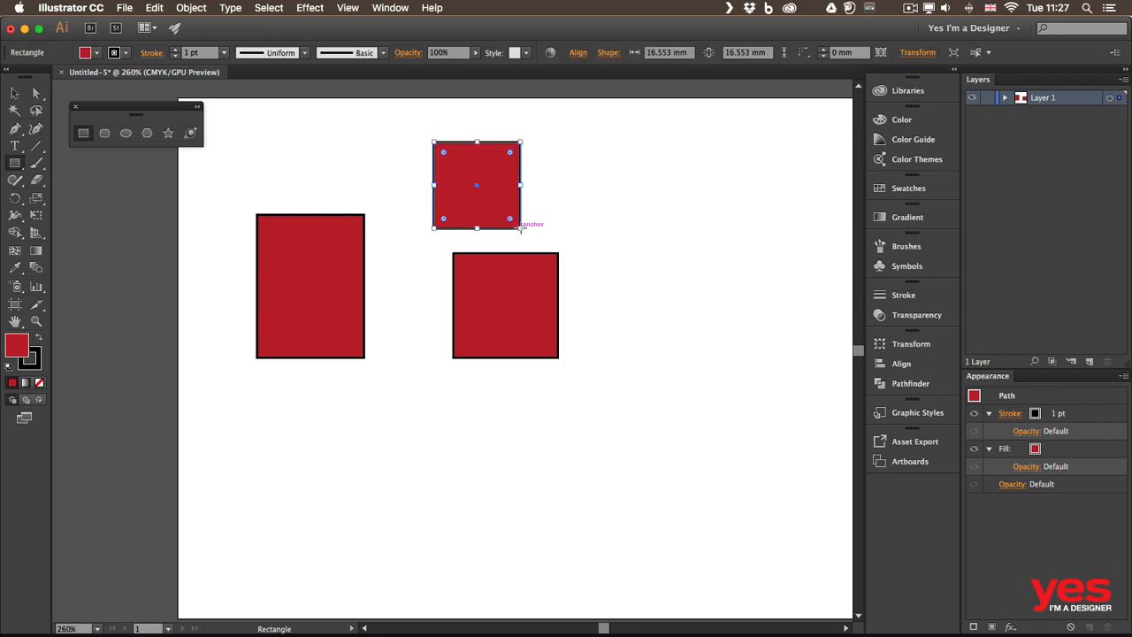
Step: Draw two perfect circles with the Ellipse tool below the rectangles, about 15.1 mm and 21 mm in diameter
{"action": "left_click", "coordinate": [125, 134]}
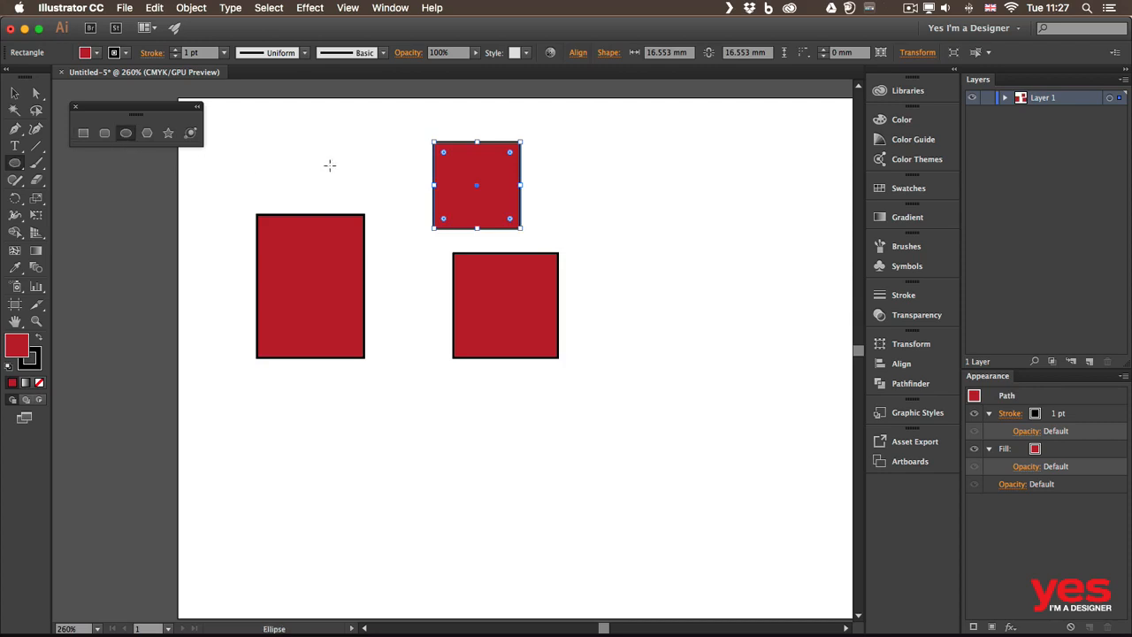
{"action": "left_click_drag", "start_coordinate": [314, 387], "coordinate": [393, 467]}
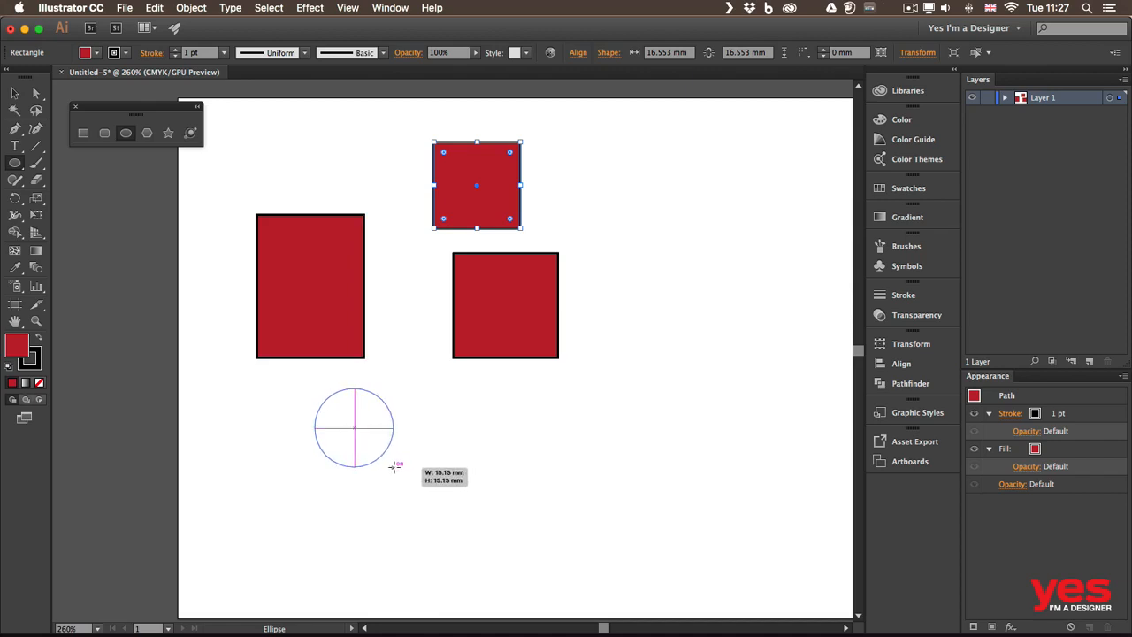
{"action": "left_click_drag", "start_coordinate": [394, 467], "coordinate": [394, 467]}
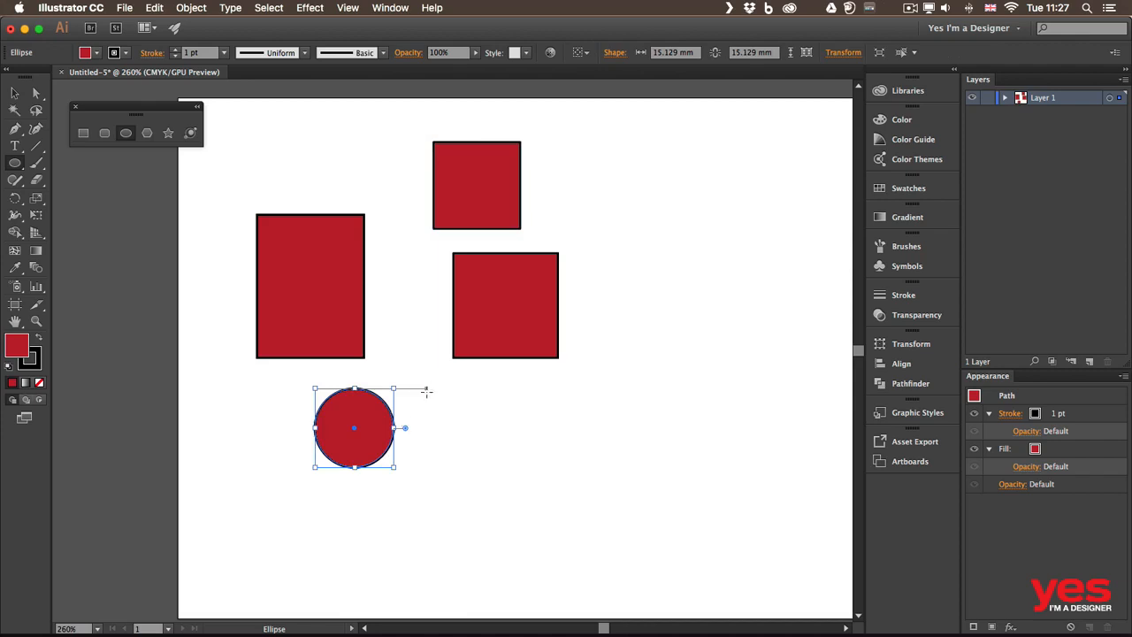
{"action": "left_click_drag", "start_coordinate": [426, 392], "coordinate": [536, 498]}
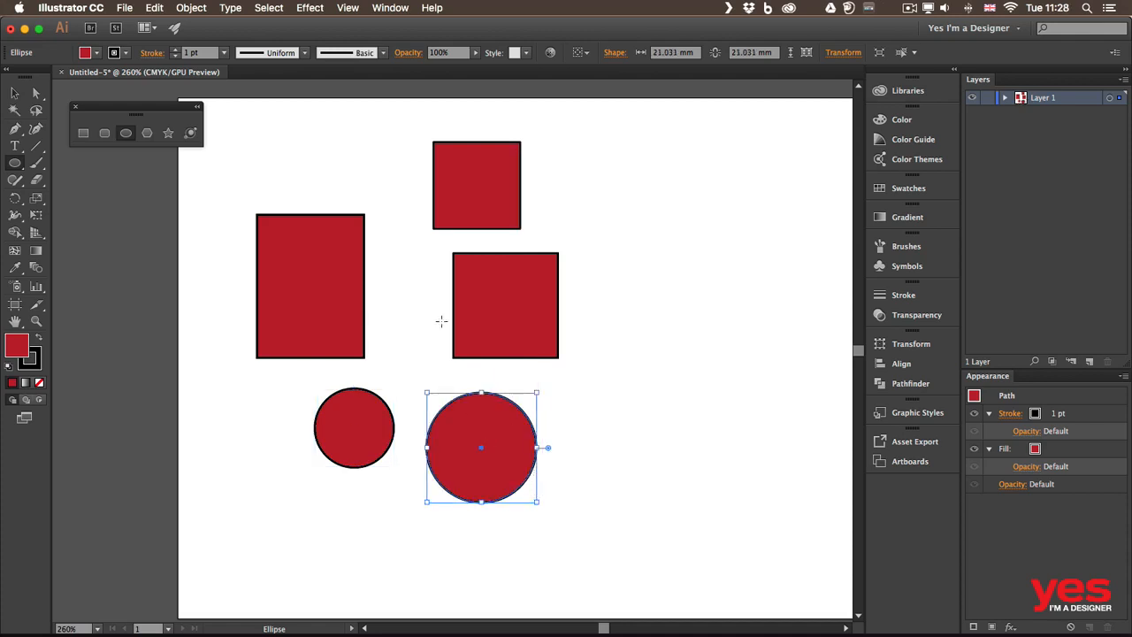
Step: Draw a circle about 22.8 mm in diameter, repositioning it while drawing so it sits right of the upper square
{"action": "left_click_drag", "start_coordinate": [387, 271], "coordinate": [697, 264]}
{"action": "key", "text": "space"}
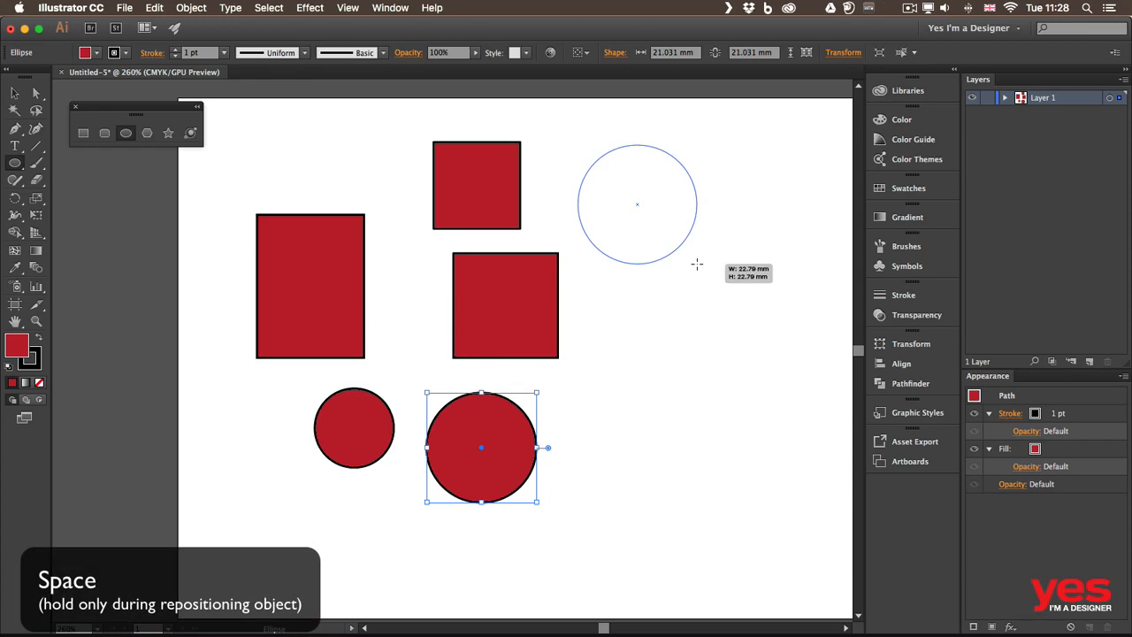
{"action": "left_click_drag", "start_coordinate": [697, 264], "coordinate": [697, 264]}
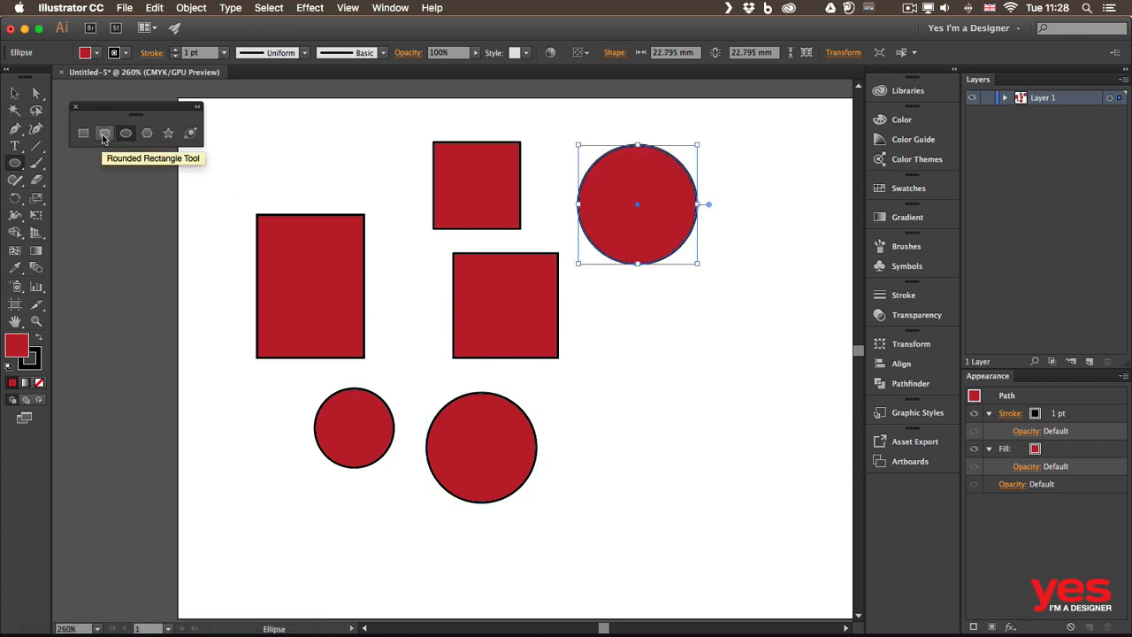
Step: Draw a rounded rectangle about 23 by 12.6 mm above the tall rectangle, adjusting its corner radius to about 2.5 mm while drawing
{"action": "left_click", "coordinate": [104, 135]}
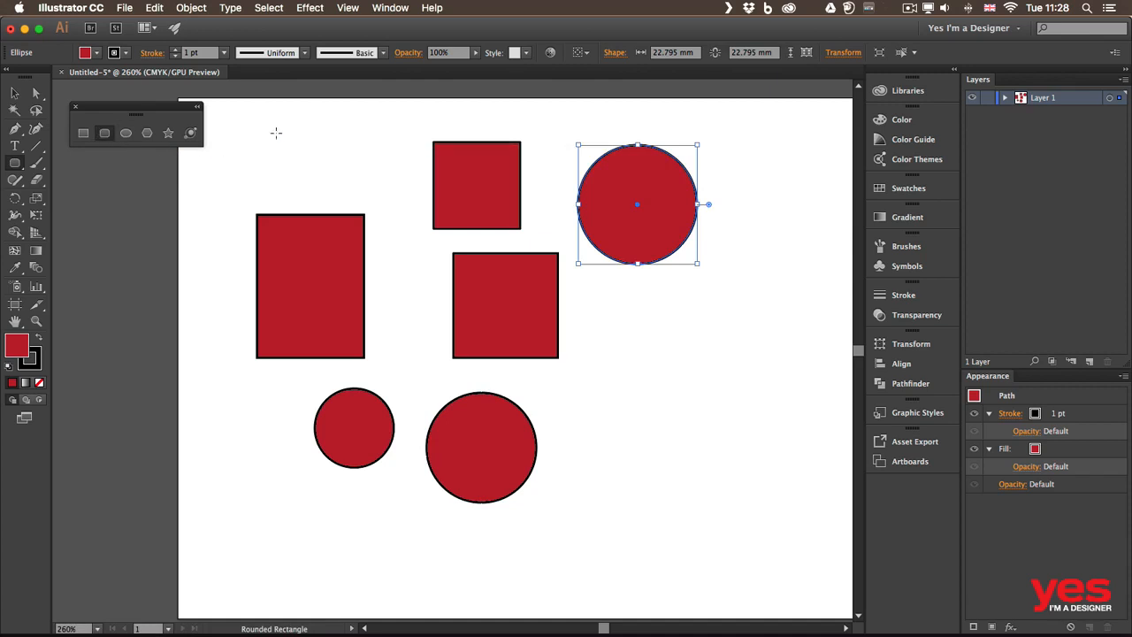
{"action": "mouse_move", "coordinate": [275, 135]}
{"action": "left_mouse_down"}
{"action": "mouse_move", "coordinate": [307, 162]}
{"action": "mouse_move", "coordinate": [410, 202]}
{"action": "mouse_move", "coordinate": [391, 200]}
{"action": "left_mouse_up"}
{"action": "key", "text": "Up"}
{"action": "key", "text": "Down"}
{"action": "key", "text": "Down"}
{"action": "key", "text": "Down"}
{"action": "key", "text": "Down"}
{"action": "key", "text": "Down"}
{"action": "key", "text": "Down"}
{"action": "key", "text": "Down"}
{"action": "key", "text": "Down"}
{"action": "key", "text": "Down"}
{"action": "key", "text": "Down"}
{"action": "key", "text": "Down"}
{"action": "key", "text": "Down"}
{"action": "key", "text": "Up"}
{"action": "key", "text": "Up"}
{"action": "key", "text": "Up"}
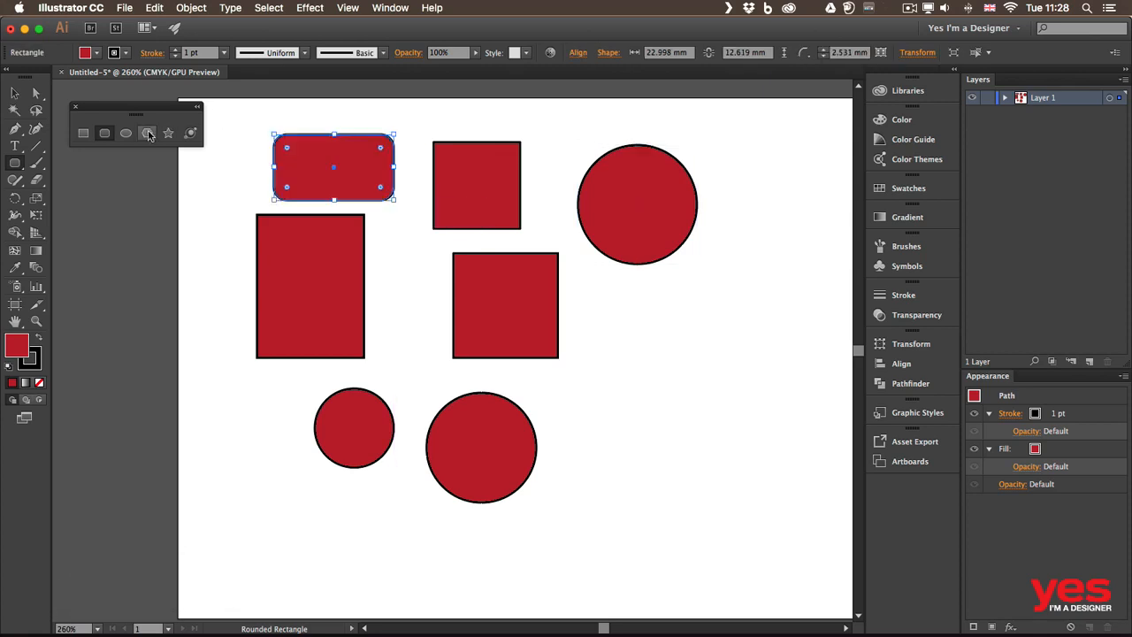
Step: Draw a seven-sided polygon about 24.5 mm wide below the upper circle, varying its number of sides while drawing
{"action": "left_click", "coordinate": [147, 133]}
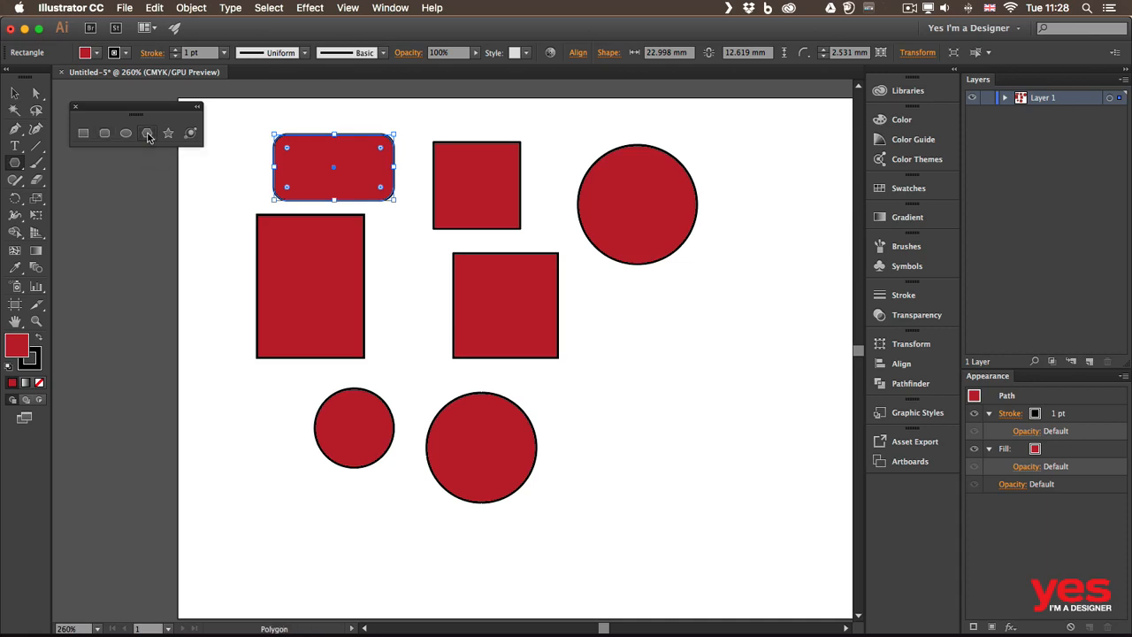
{"action": "mouse_move", "coordinate": [595, 339]}
{"action": "left_mouse_down"}
{"action": "mouse_move", "coordinate": [619, 379]}
{"action": "mouse_move", "coordinate": [598, 385]}
{"action": "mouse_move", "coordinate": [669, 384]}
{"action": "mouse_move", "coordinate": [704, 423]}
{"action": "mouse_move", "coordinate": [719, 420]}
{"action": "left_mouse_up"}
{"action": "key", "text": "Down"}
{"action": "key", "text": "Down"}
{"action": "key", "text": "Down"}
{"action": "key", "text": "Up"}
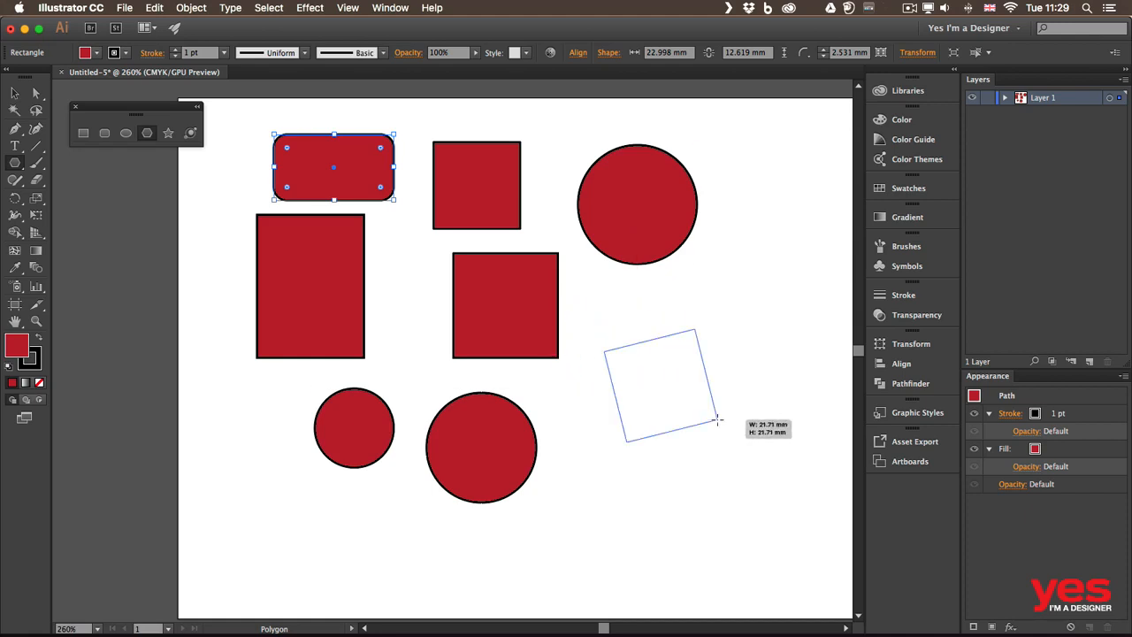
{"action": "key", "text": "Up"}
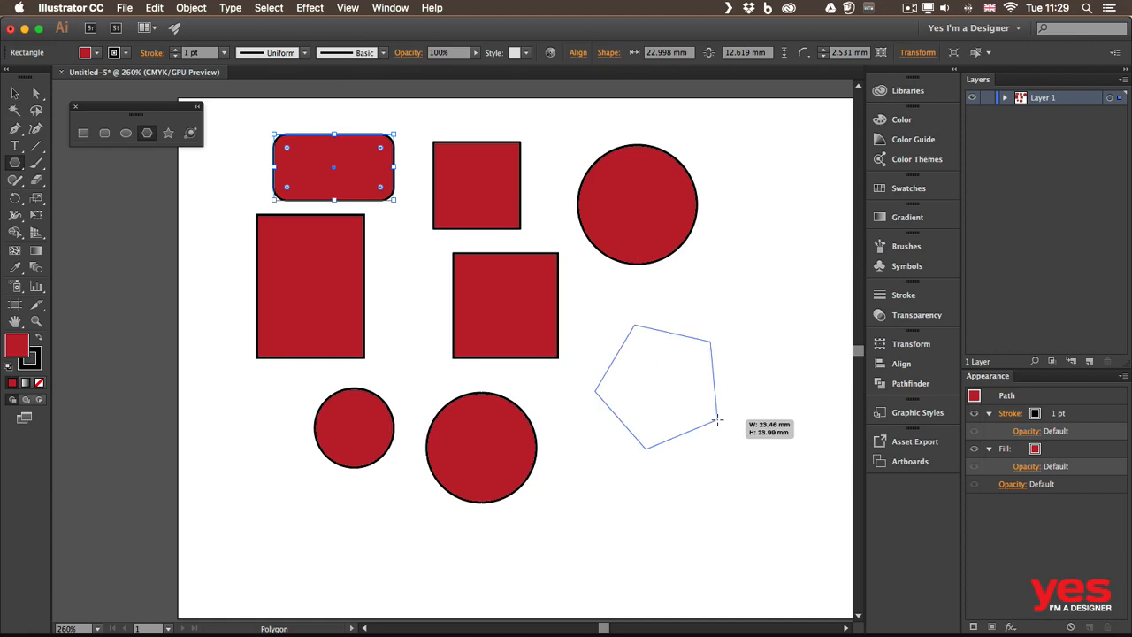
{"action": "key", "text": "Up"}
{"action": "key", "text": "Up"}
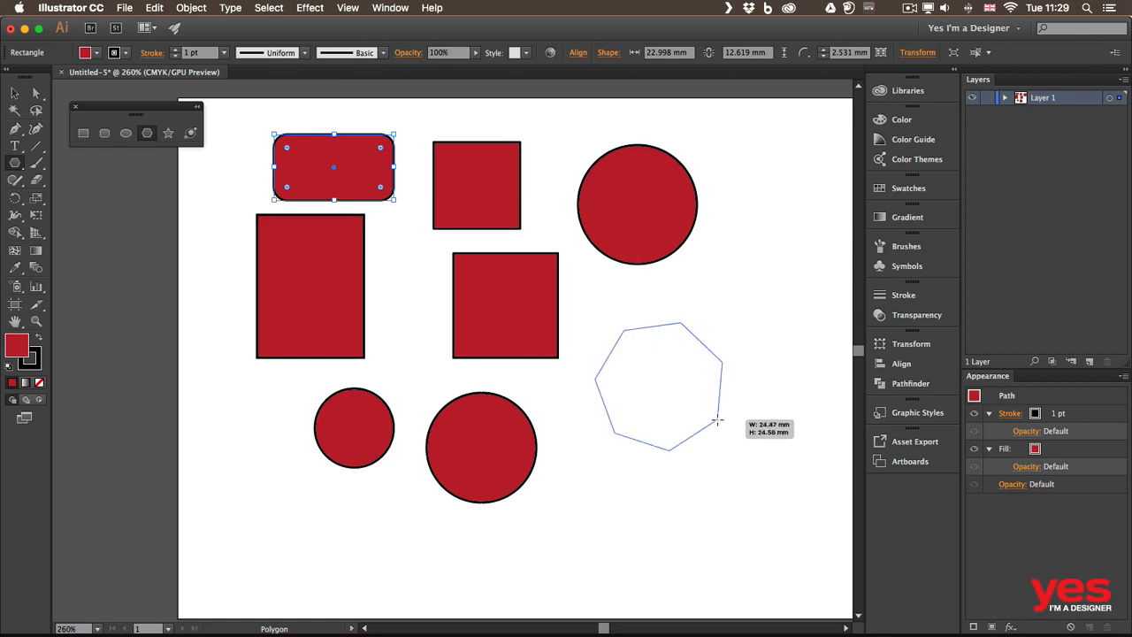
{"action": "key", "text": "Up"}
{"action": "key", "text": "Up"}
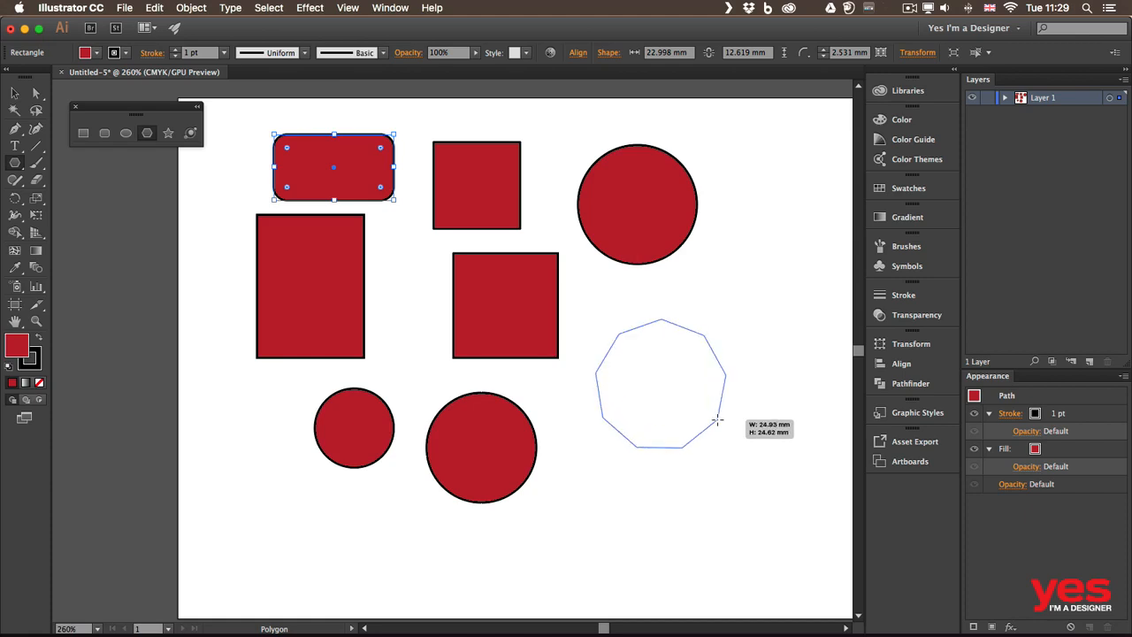
{"action": "key", "text": "Down"}
{"action": "left_click_drag", "start_coordinate": [716, 420], "coordinate": [717, 420]}
{"action": "key", "text": "Down"}
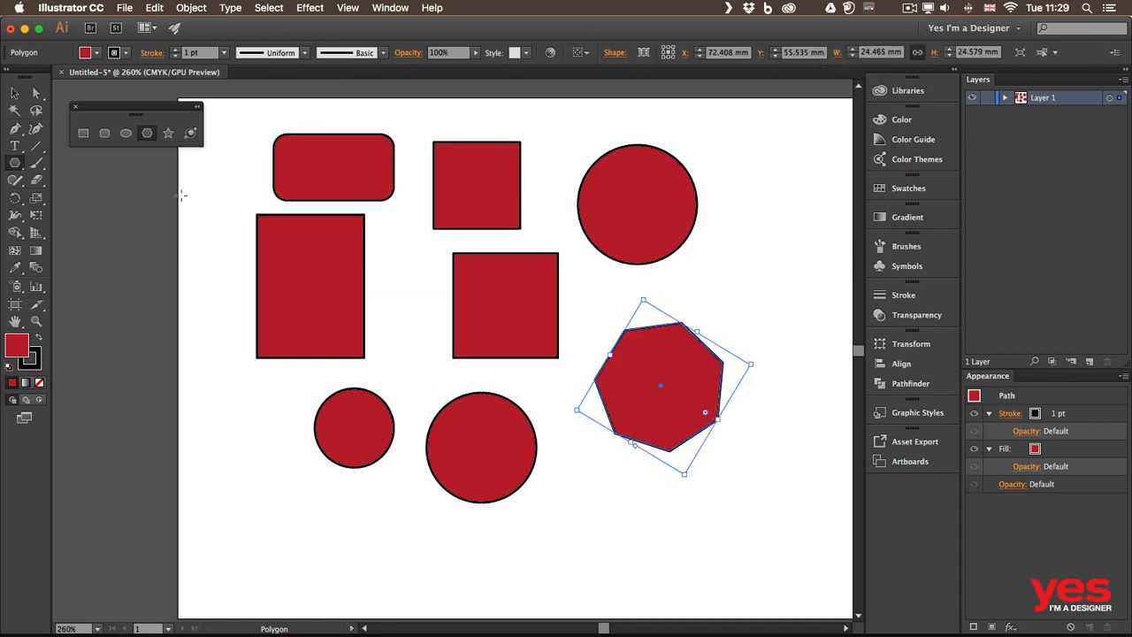
Step: Draw a five-pointed star about 25 by 24 mm below the polygon, trying different numbers of points while drawing
{"action": "left_click", "coordinate": [167, 133]}
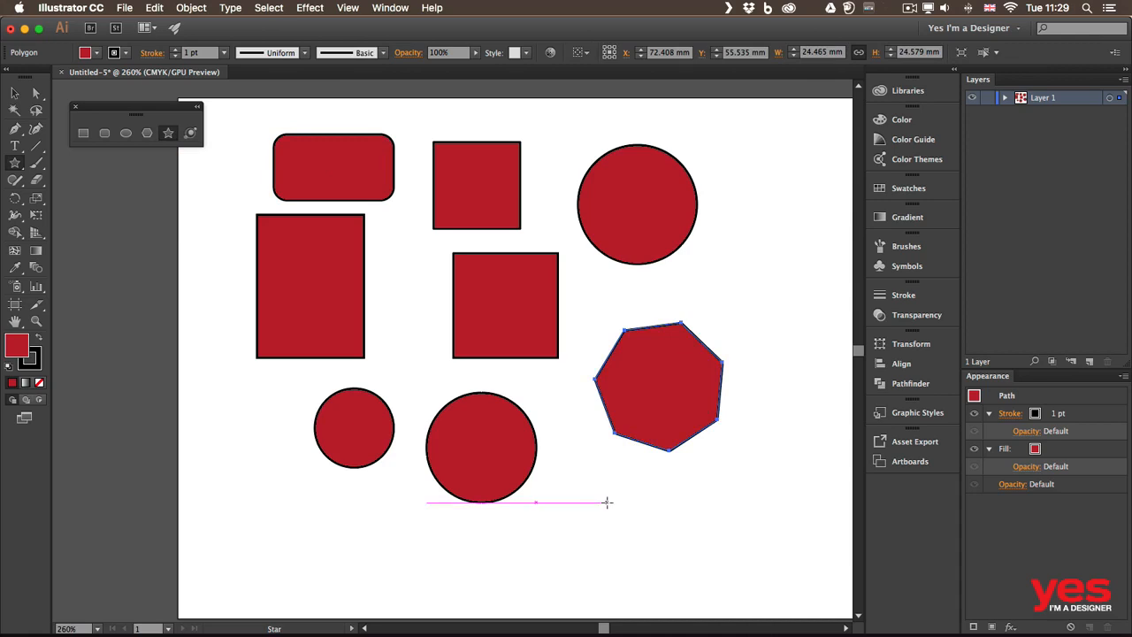
{"action": "left_click_drag", "start_coordinate": [608, 509], "coordinate": [631, 536]}
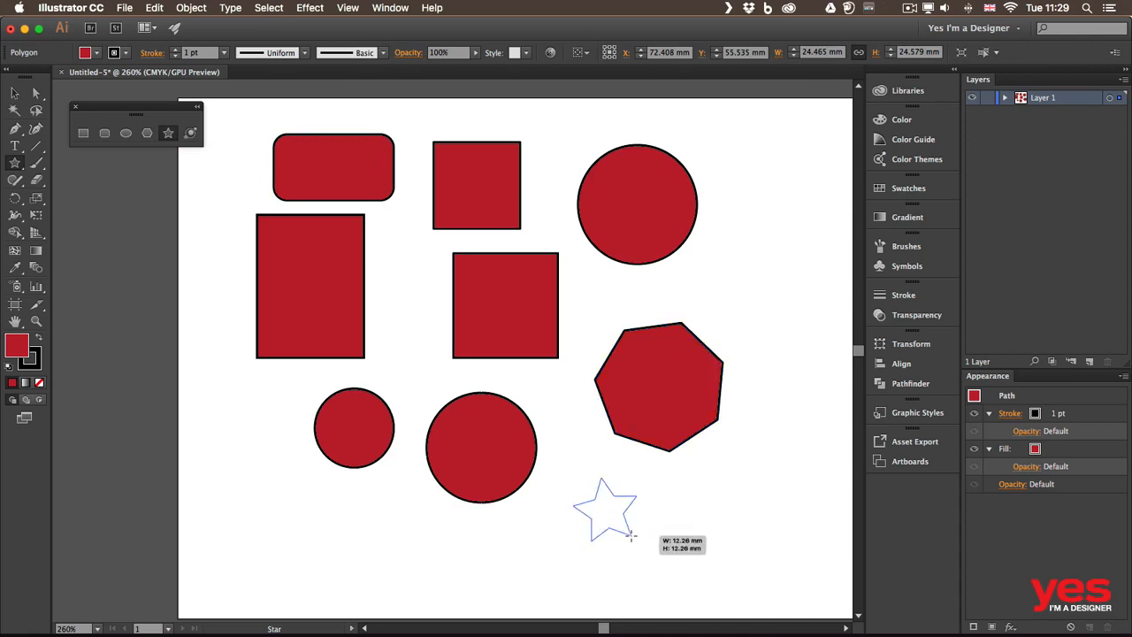
{"action": "key", "text": "Up"}
{"action": "key", "text": "Up"}
{"action": "key", "text": "Up"}
{"action": "left_click_drag", "start_coordinate": [631, 536], "coordinate": [651, 568]}
{"action": "key", "text": "Up"}
{"action": "key", "text": "Down"}
{"action": "key", "text": "Down"}
{"action": "key", "text": "Down"}
{"action": "key", "text": "Down"}
{"action": "key", "text": "Down"}
{"action": "key", "text": "Up"}
{"action": "key", "text": "Up"}
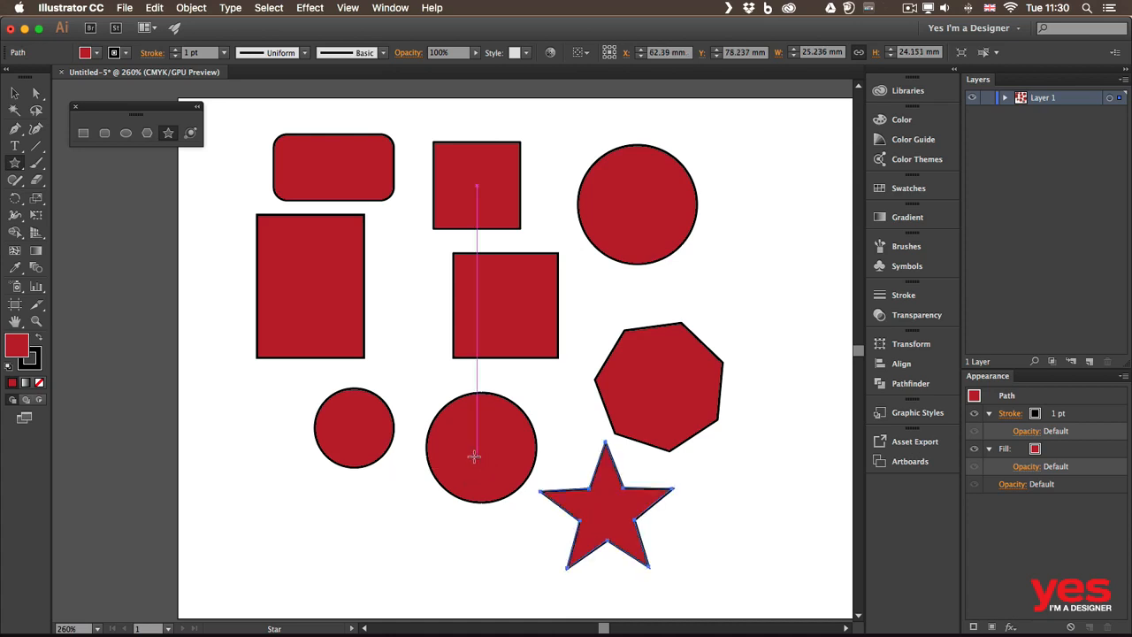
Step: Select the tall rectangle with the Selection tool, and move the star to the right of the upper circle
{"action": "left_click", "coordinate": [14, 93]}
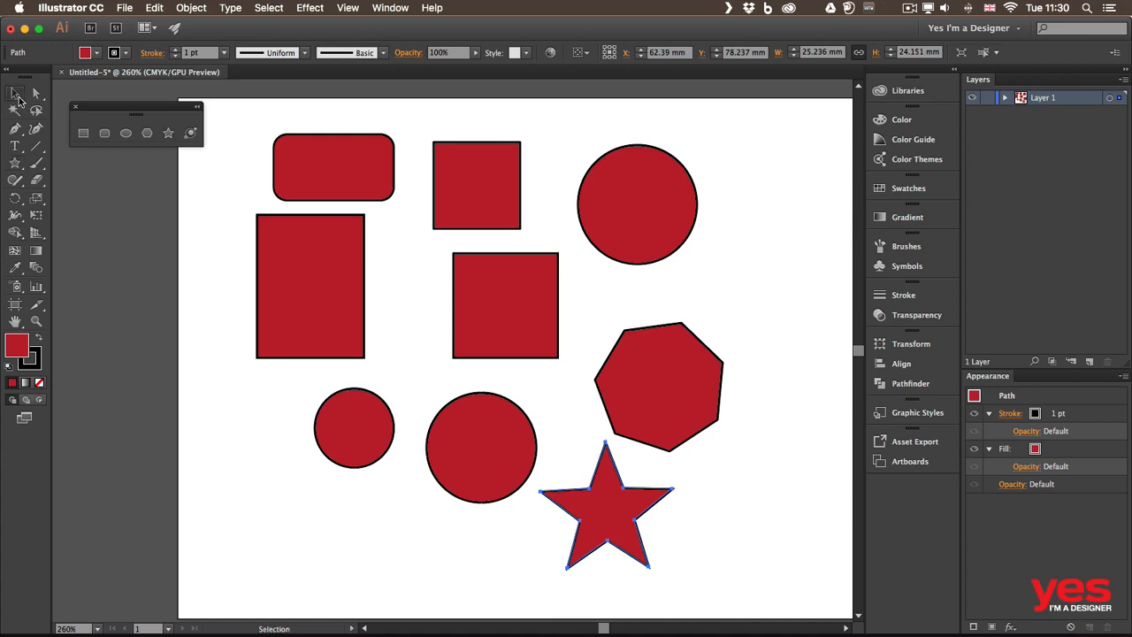
{"action": "left_click", "coordinate": [273, 259]}
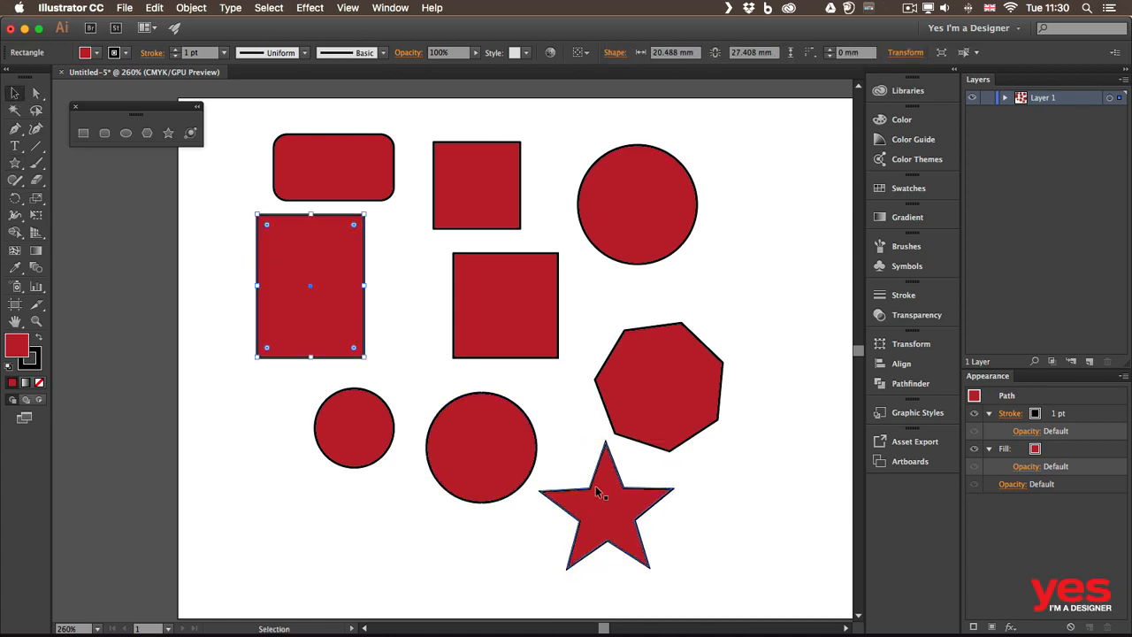
{"action": "left_click_drag", "start_coordinate": [593, 486], "coordinate": [764, 218]}
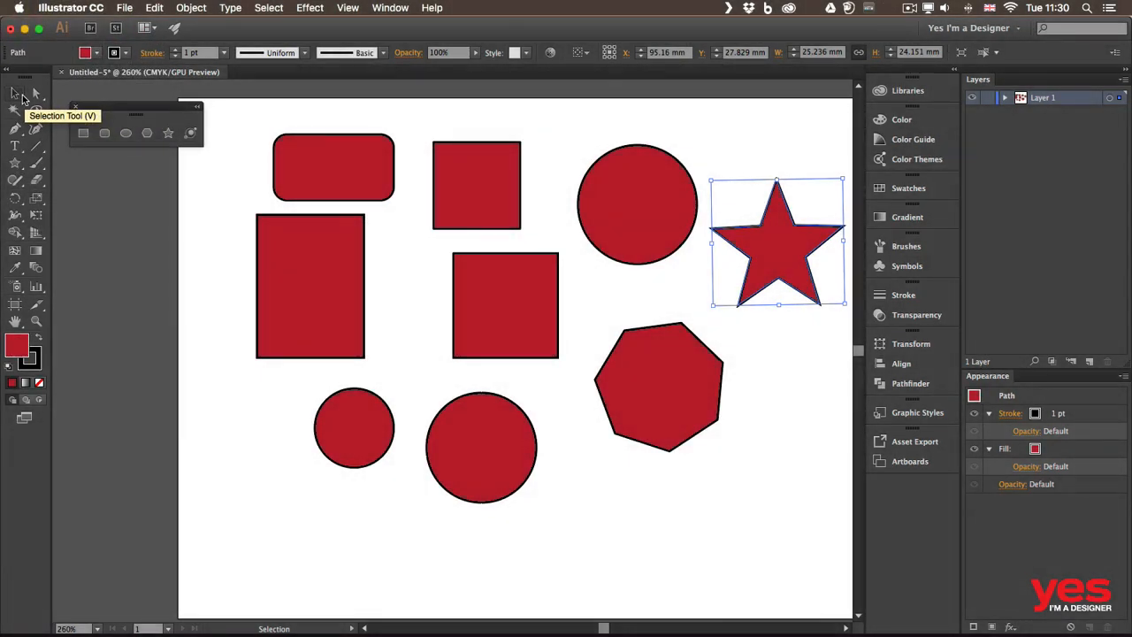
Step: Stretch the star's top point straight up to about Y 8.6 mm with the Direct Selection tool
{"action": "left_click", "coordinate": [36, 93]}
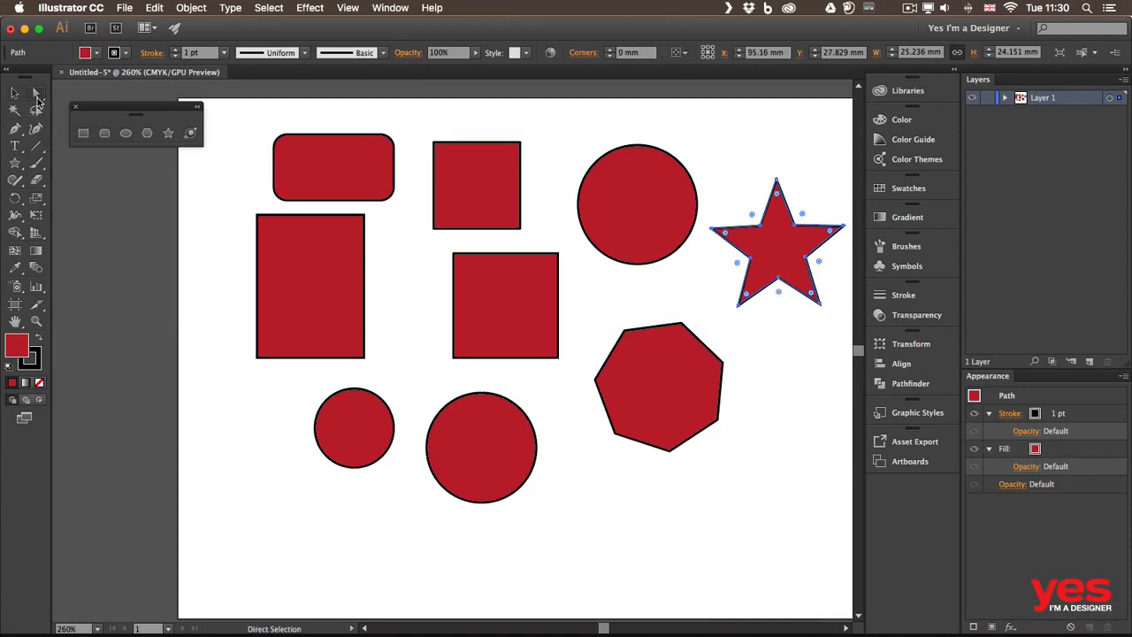
{"action": "left_click", "coordinate": [778, 180]}
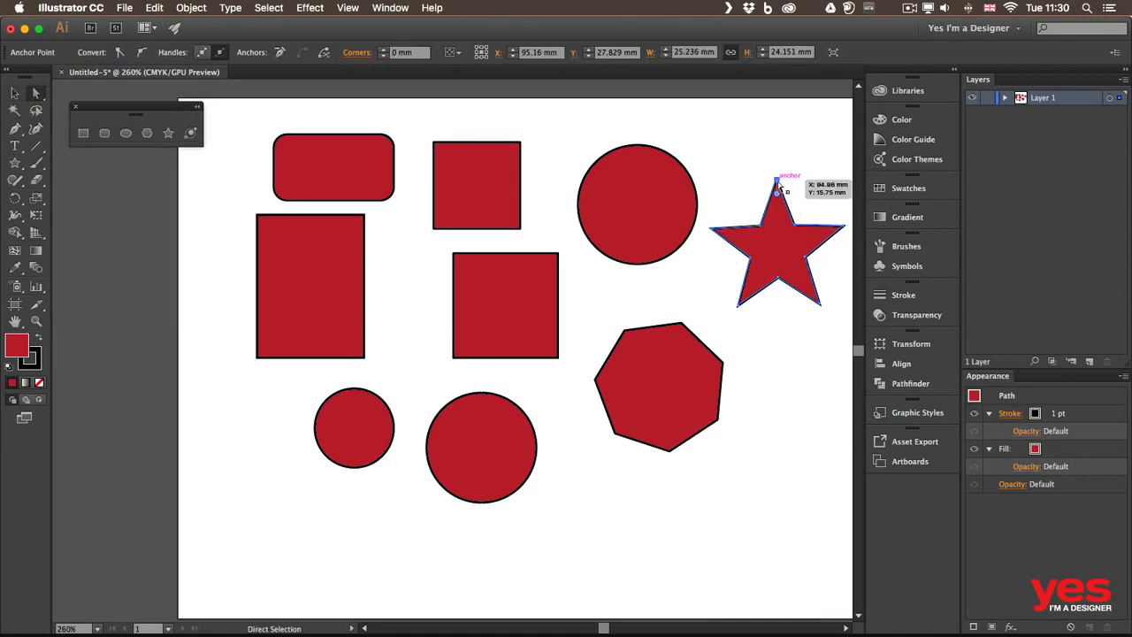
{"action": "left_click_drag", "start_coordinate": [777, 183], "coordinate": [778, 140]}
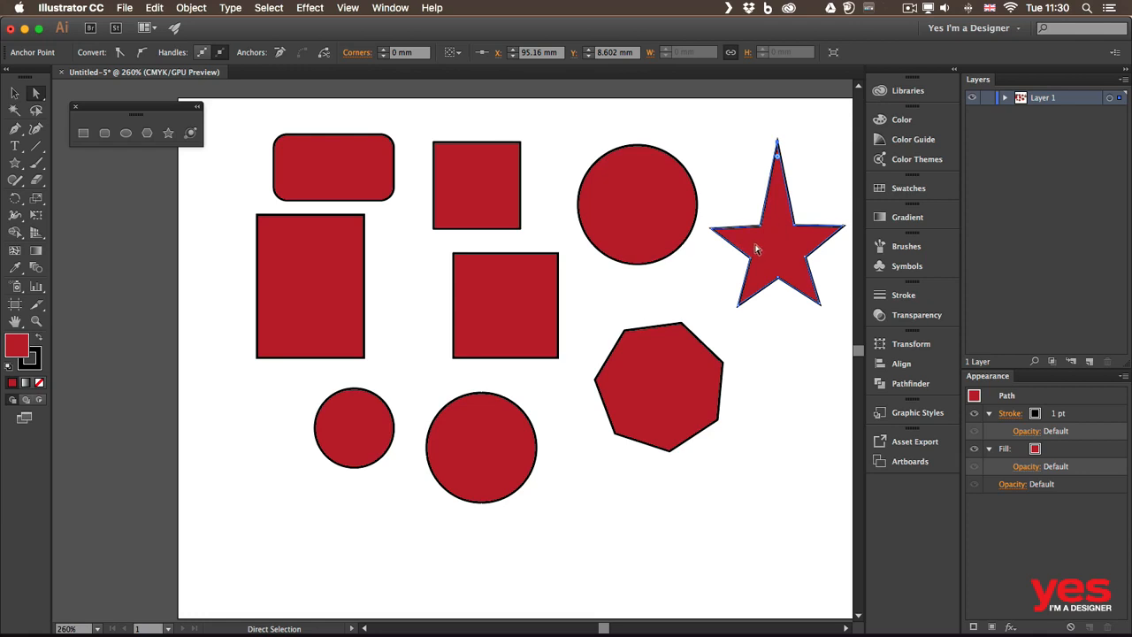
Step: Reshape the upper circle into an egg by moving its top anchor point up to about Y 2.2 mm and its bottom one slightly down
{"action": "left_click", "coordinate": [637, 145]}
{"action": "left_click_drag", "start_coordinate": [638, 145], "coordinate": [639, 127]}
{"action": "left_click", "coordinate": [639, 262]}
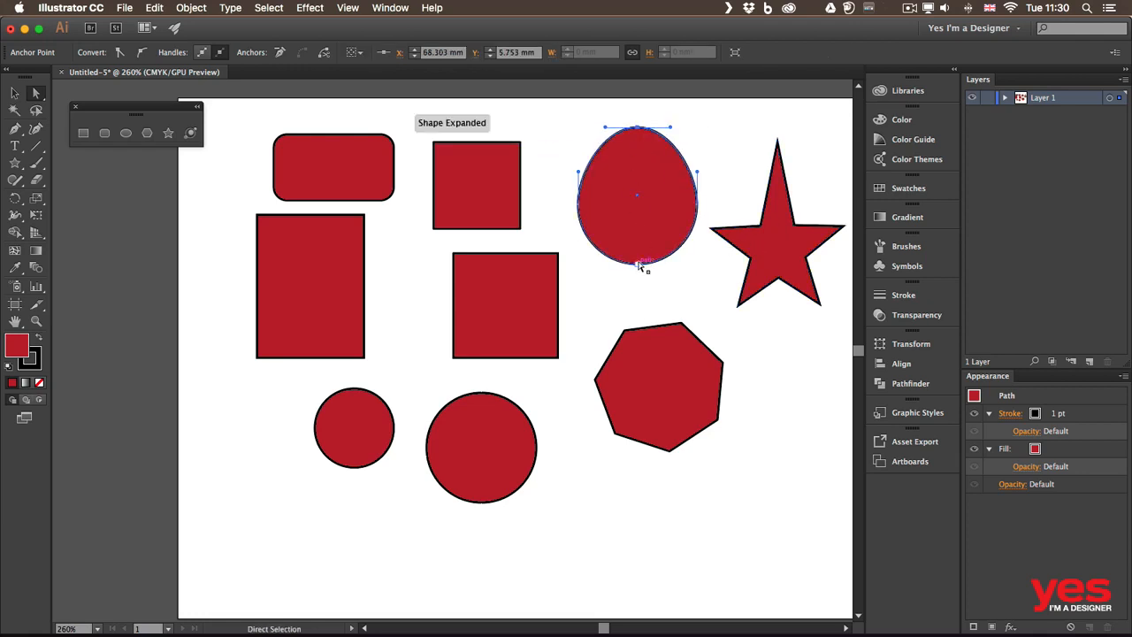
{"action": "left_click_drag", "start_coordinate": [638, 262], "coordinate": [639, 271]}
{"action": "left_click_drag", "start_coordinate": [642, 129], "coordinate": [639, 108]}
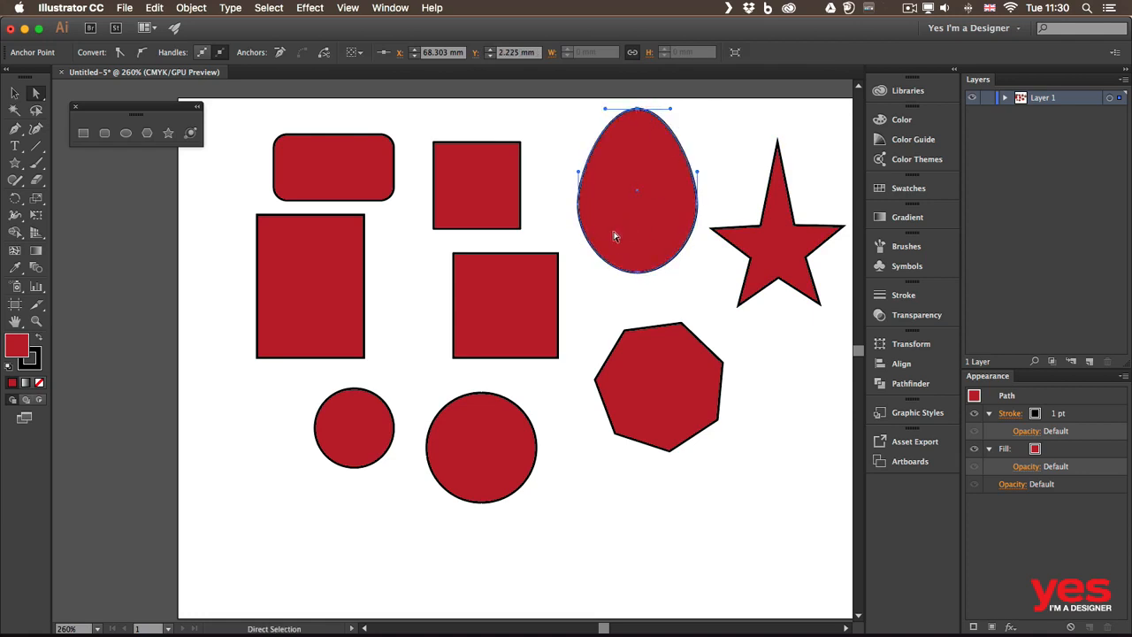
Step: Pull the lower square's upper-right corner point inward to about X 38.4, Y 45 mm, and practise switching between the Selection and Direct Selection tools
{"action": "left_click", "coordinate": [554, 258]}
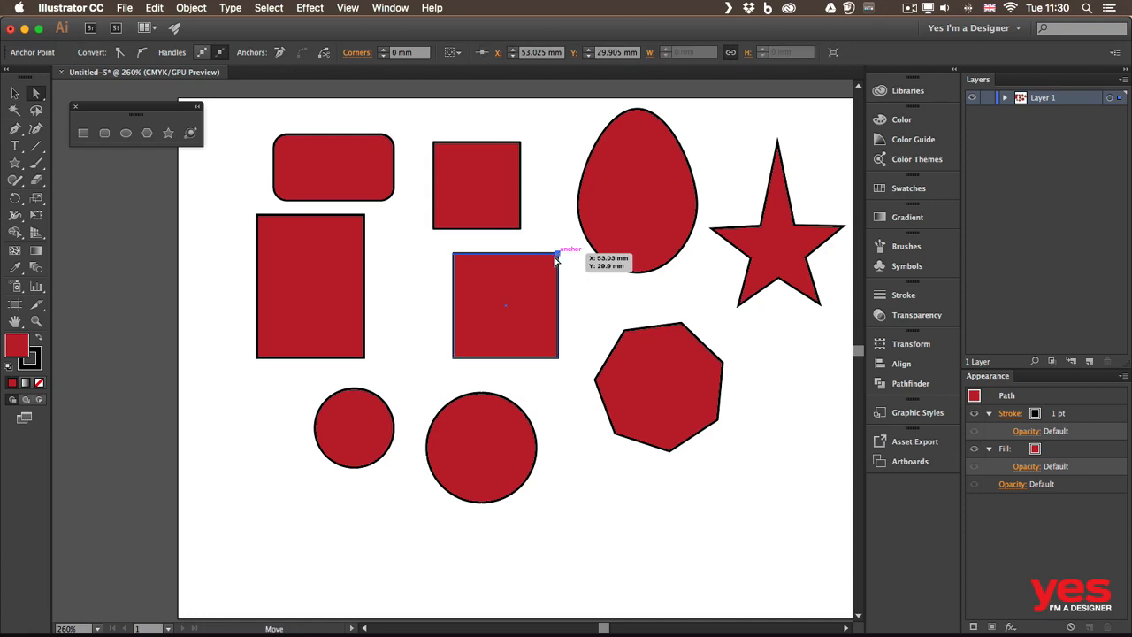
{"action": "left_click_drag", "start_coordinate": [559, 256], "coordinate": [480, 332]}
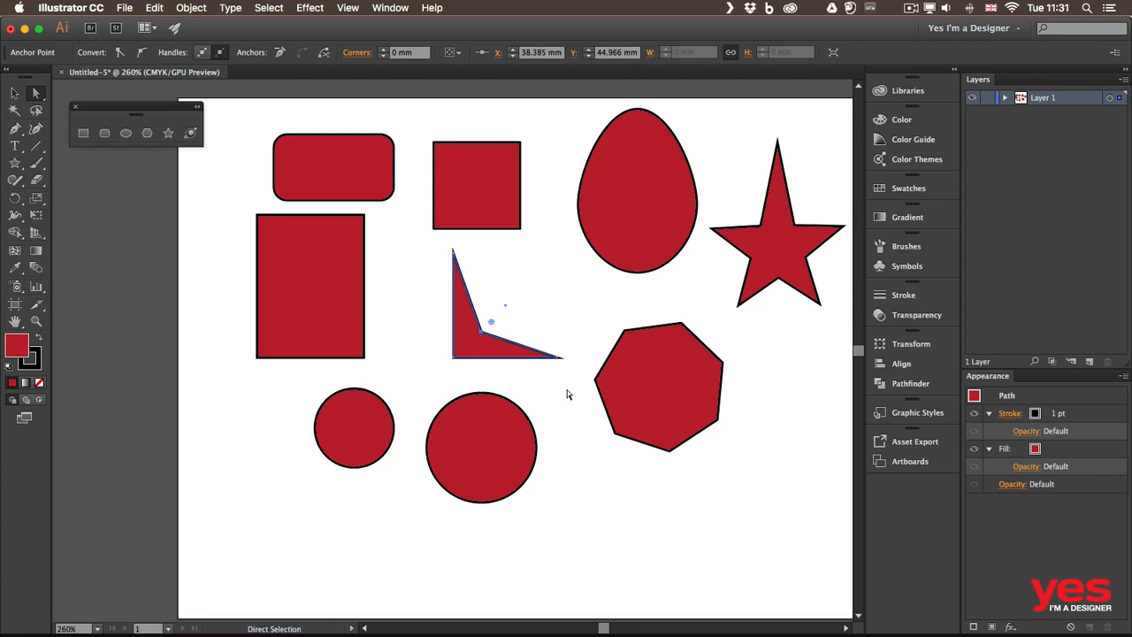
{"action": "key", "text": "a"}
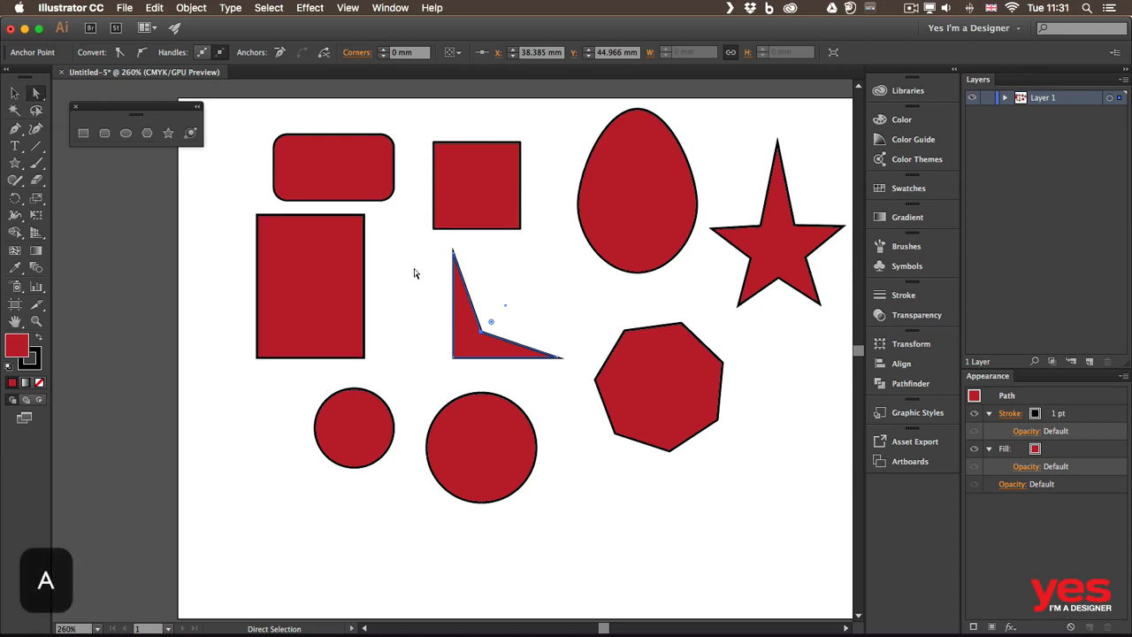
{"action": "key", "text": "v"}
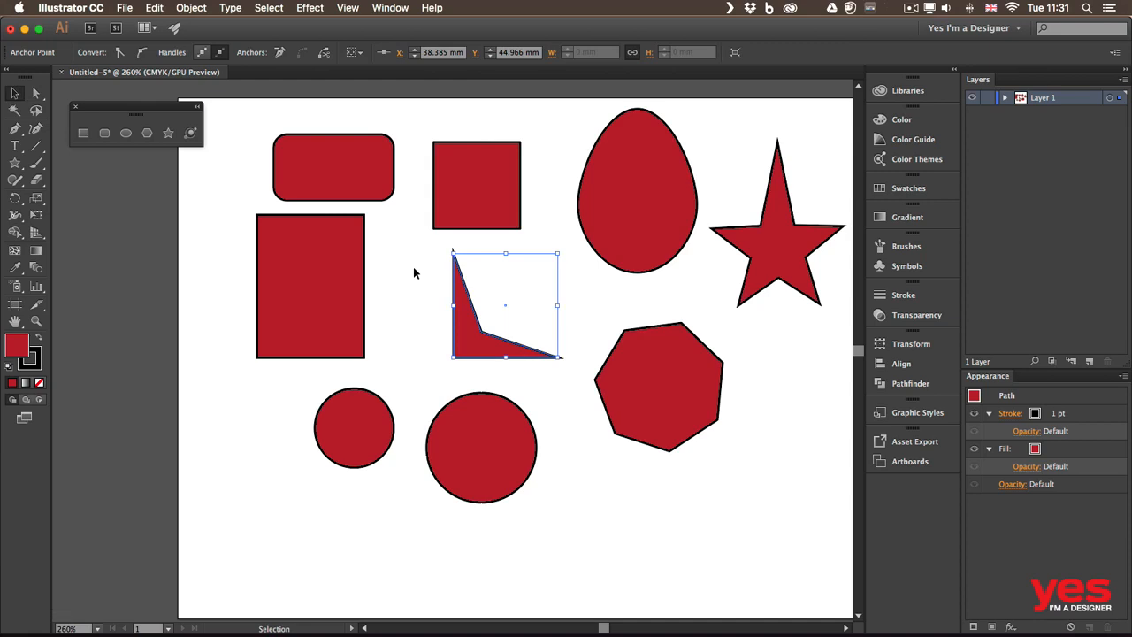
{"action": "key", "text": "a"}
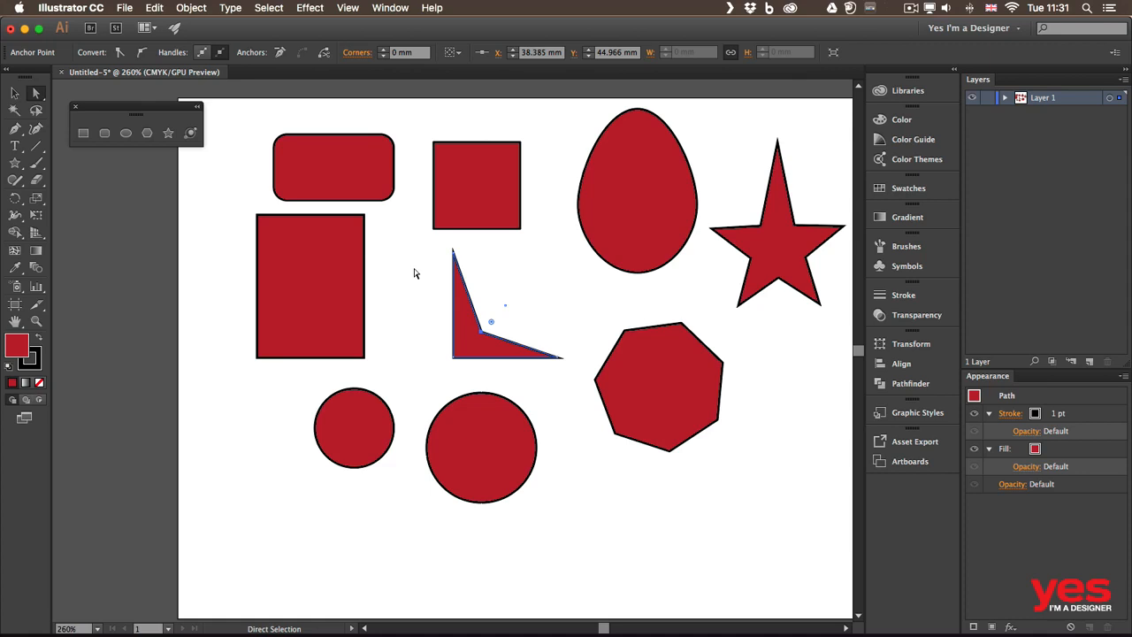
Step: Move the lower-left corner point of the reshaped lower square straight outward to about X 26.9 mm with the Direct Selection tool
{"action": "left_click", "coordinate": [414, 274]}
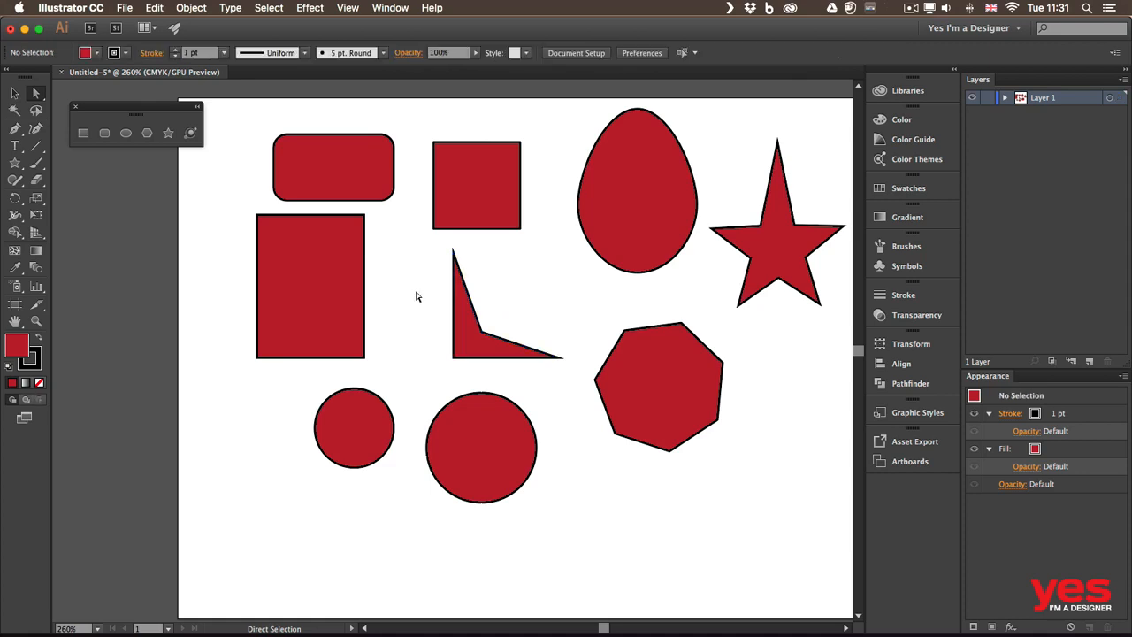
{"action": "left_click", "coordinate": [452, 359]}
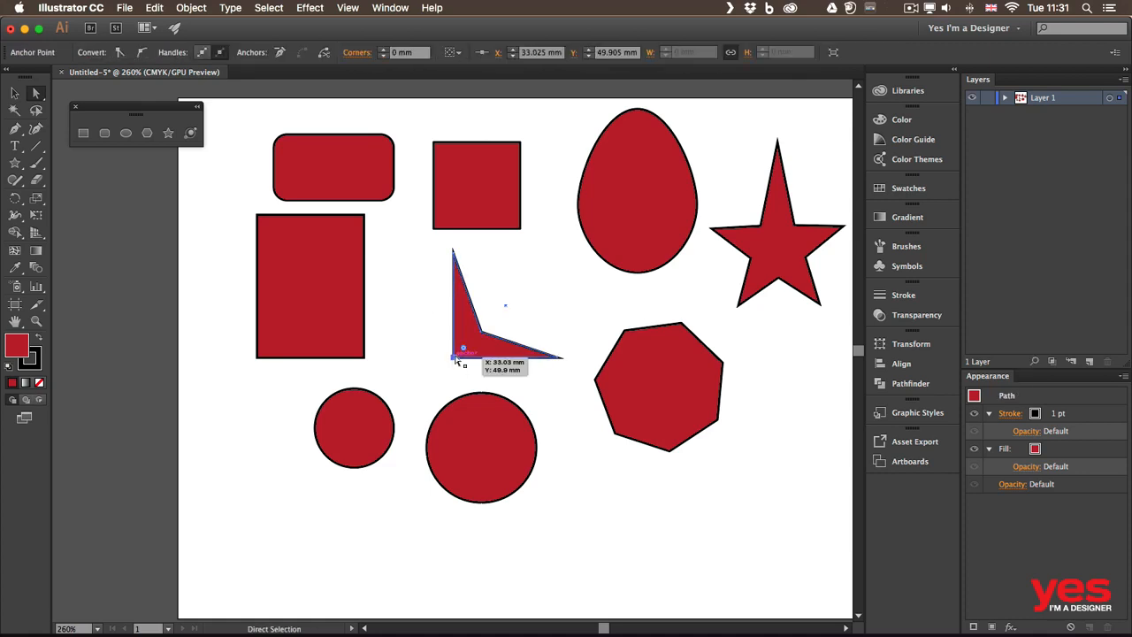
{"action": "left_click_drag", "start_coordinate": [451, 360], "coordinate": [422, 357]}
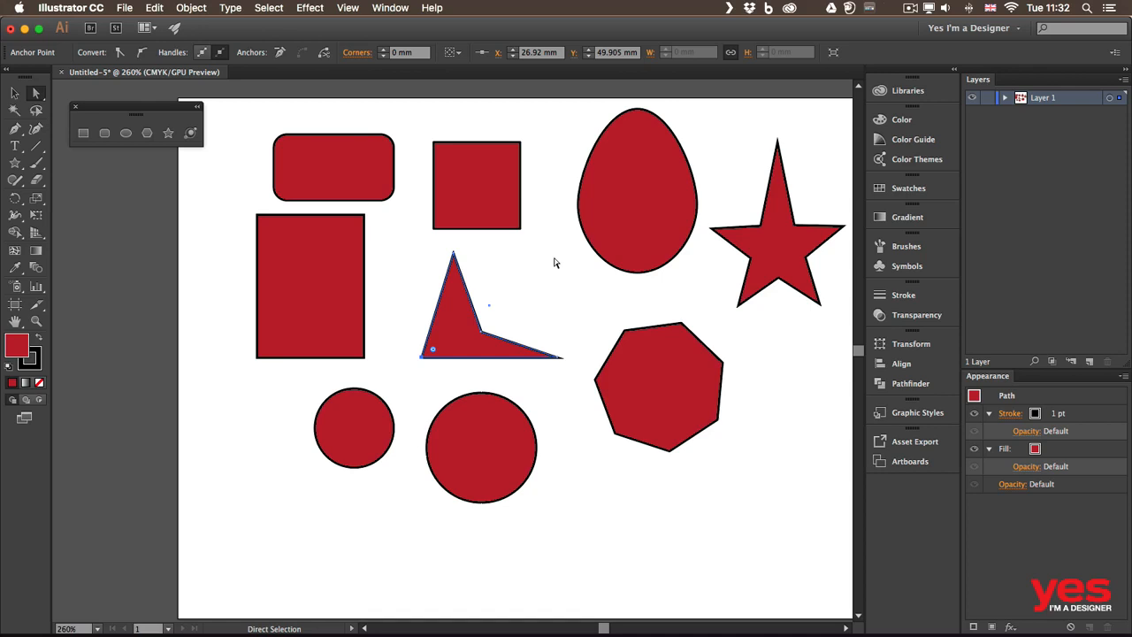
Step: Sketch a fir tree beside the heptagon with the Shaper tool: a trunk rectangle about 5 by 8.1 mm and three stacked triangles above it
{"action": "scroll", "coordinate": [561, 275], "scroll_direction": "right", "scroll_amount": 5}
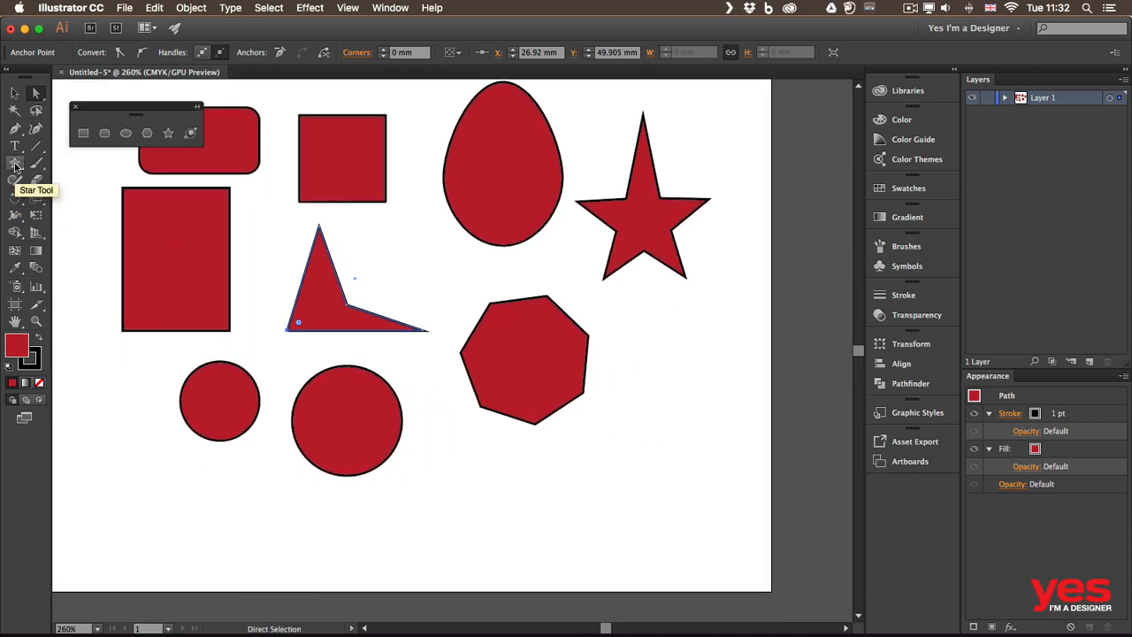
{"action": "left_click", "coordinate": [15, 182]}
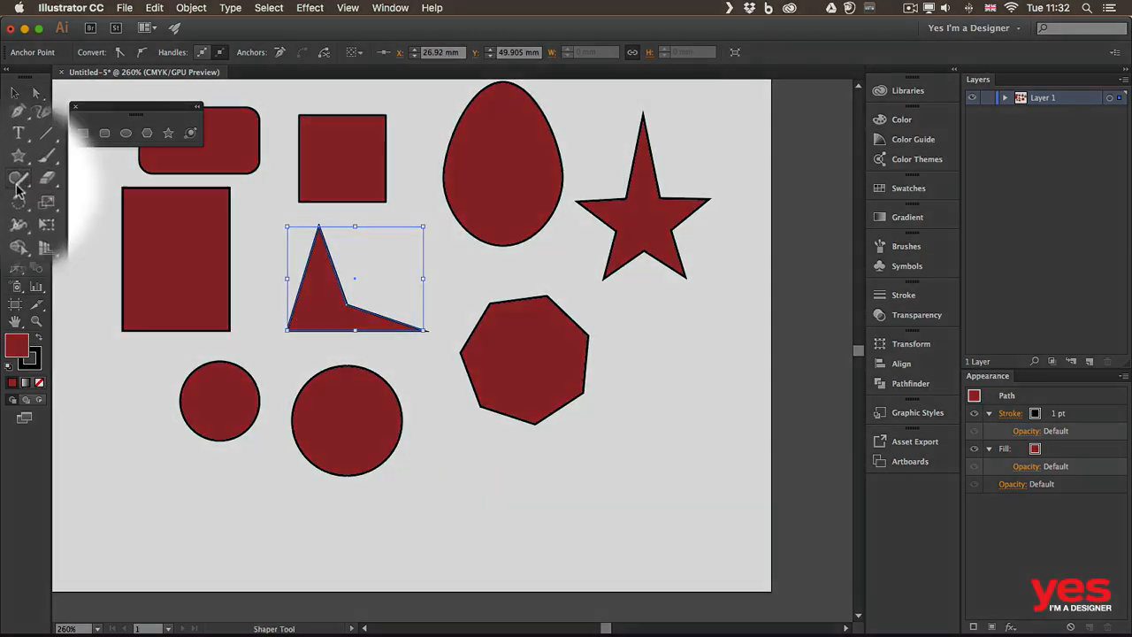
{"action": "left_click", "coordinate": [24, 186]}
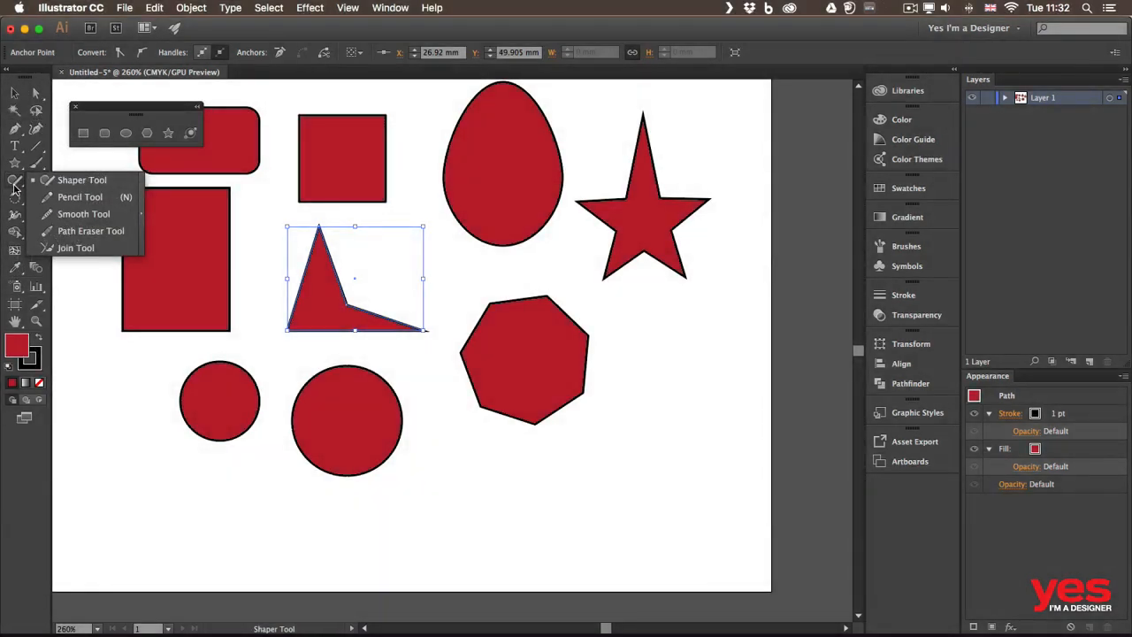
{"action": "left_click", "coordinate": [15, 184]}
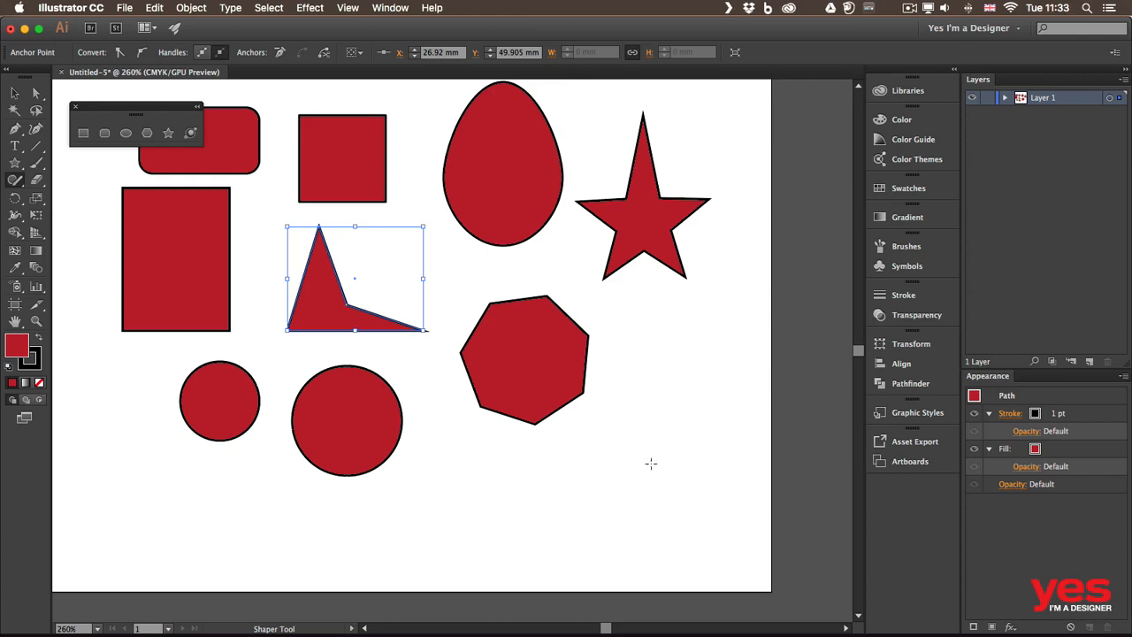
{"action": "mouse_move", "coordinate": [655, 463]}
{"action": "left_mouse_down"}
{"action": "mouse_move", "coordinate": [656, 504]}
{"action": "mouse_move", "coordinate": [681, 505]}
{"action": "mouse_move", "coordinate": [677, 464]}
{"action": "left_mouse_up"}
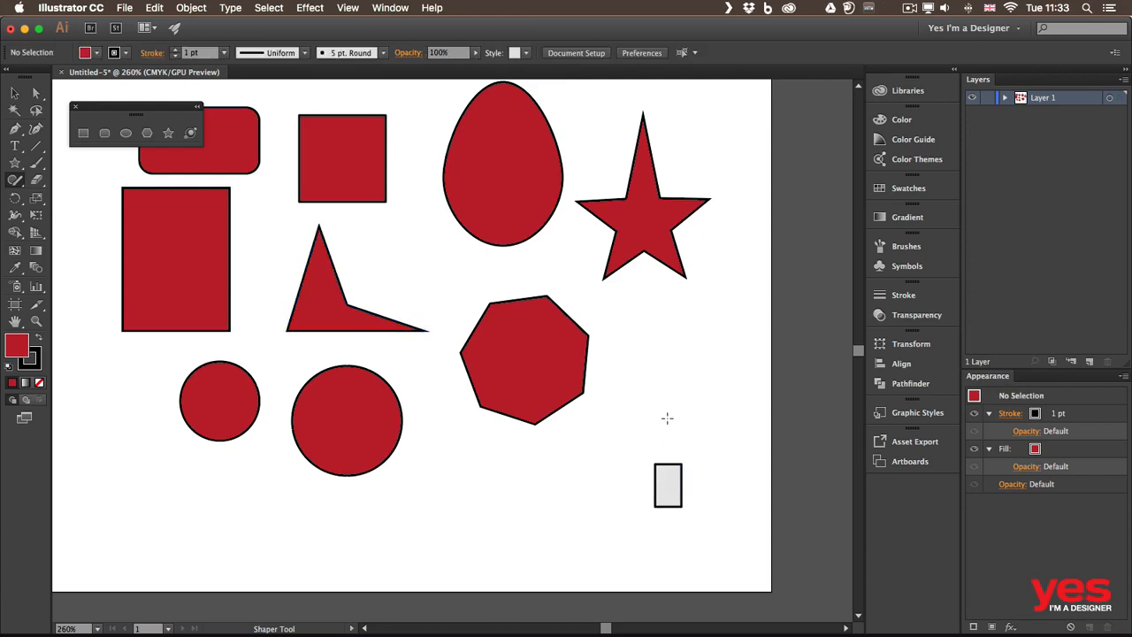
{"action": "mouse_move", "coordinate": [668, 401]}
{"action": "left_mouse_down"}
{"action": "mouse_move", "coordinate": [621, 464]}
{"action": "mouse_move", "coordinate": [718, 470]}
{"action": "mouse_move", "coordinate": [655, 410]}
{"action": "mouse_move", "coordinate": [627, 438]}
{"action": "mouse_move", "coordinate": [706, 438]}
{"action": "mouse_move", "coordinate": [662, 373]}
{"action": "mouse_move", "coordinate": [622, 397]}
{"action": "mouse_move", "coordinate": [712, 402]}
{"action": "mouse_move", "coordinate": [677, 358]}
{"action": "left_mouse_up"}
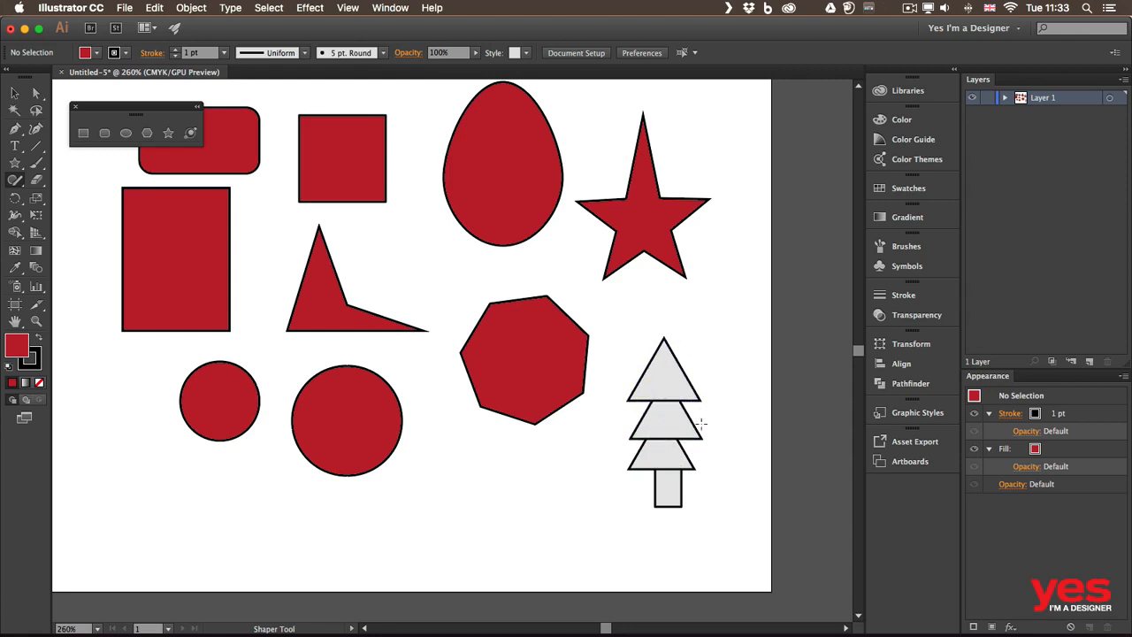
Step: Enlarge the tree's three triangles with the Shaper tool so that they form overlapping tiers of similar width above the trunk
{"action": "left_click", "coordinate": [663, 376]}
{"action": "left_click_drag", "start_coordinate": [700, 400], "coordinate": [714, 484]}
{"action": "left_click", "coordinate": [698, 440]}
{"action": "left_click", "coordinate": [679, 465]}
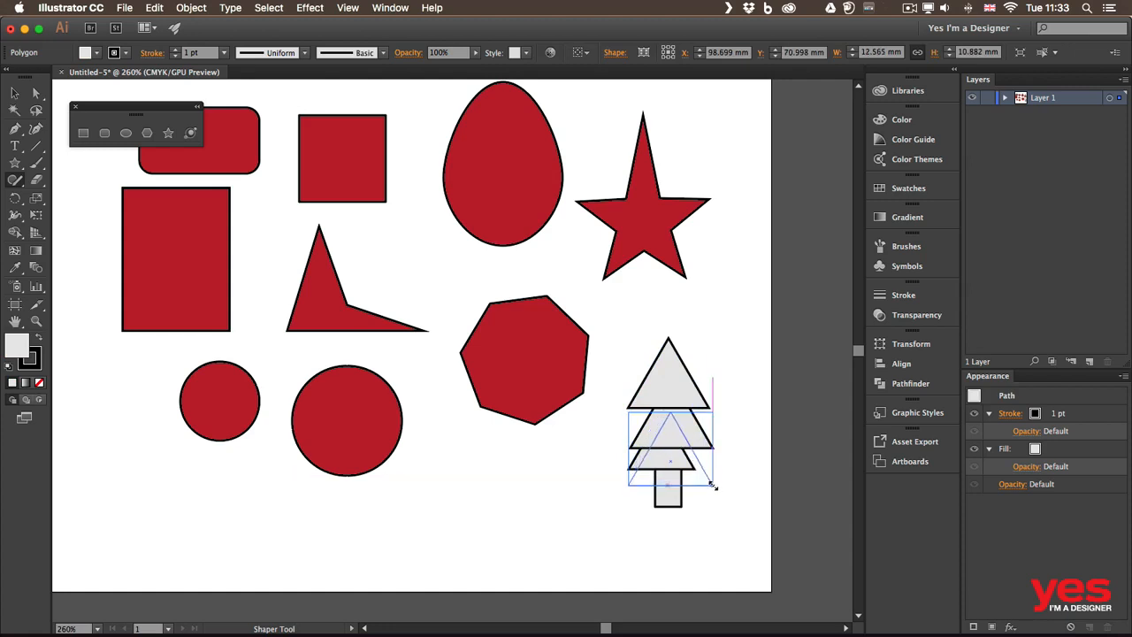
Step: Narrow the tree's trunk rectangle and reduce the top triangle to about 15.1 by 11.7 mm
{"action": "left_click", "coordinate": [672, 500]}
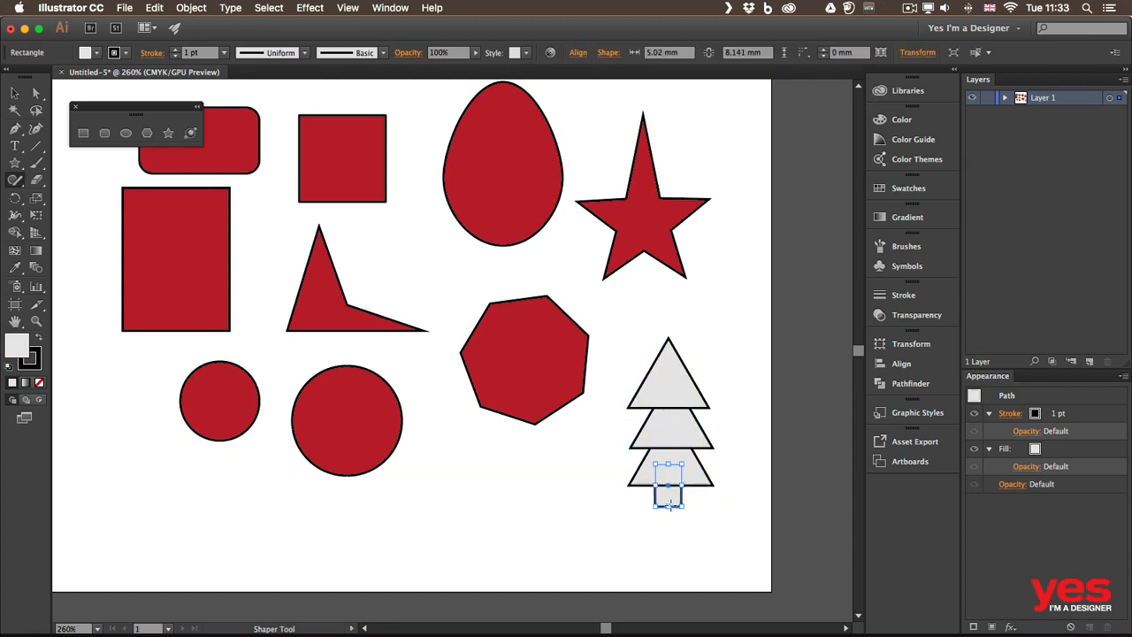
{"action": "left_click", "coordinate": [669, 378]}
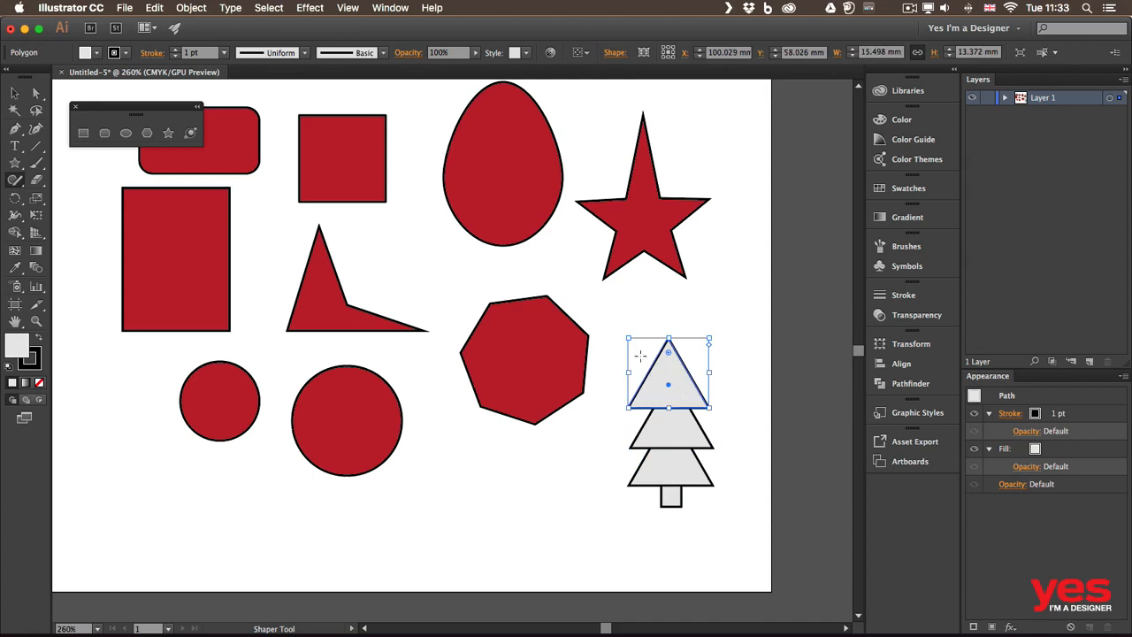
{"action": "left_click_drag", "start_coordinate": [628, 338], "coordinate": [631, 348]}
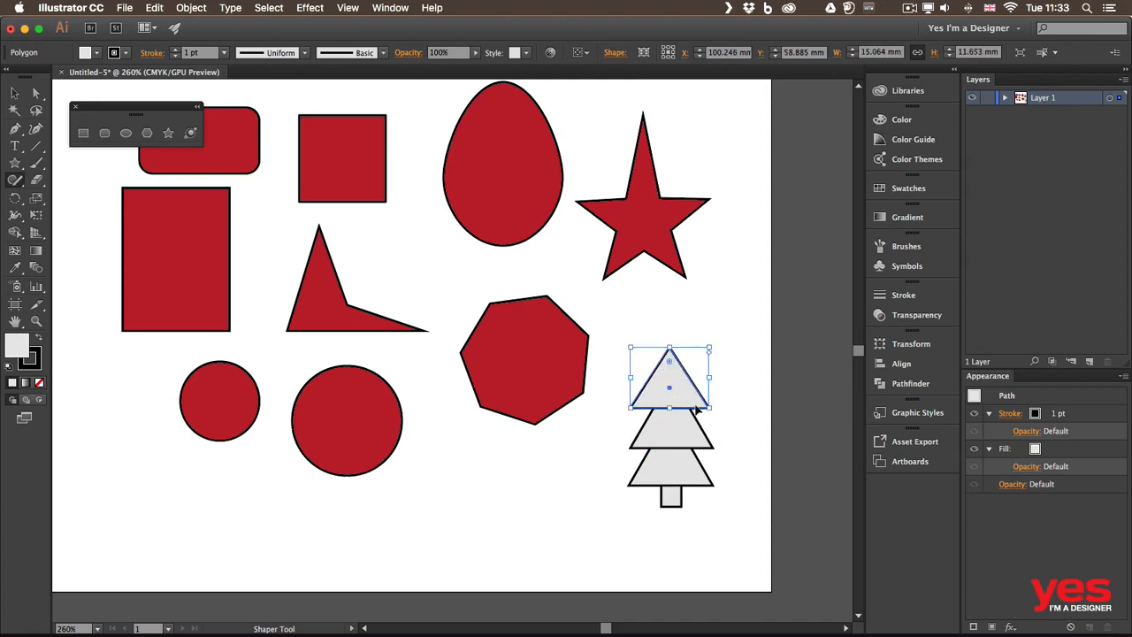
{"action": "left_click", "coordinate": [735, 403]}
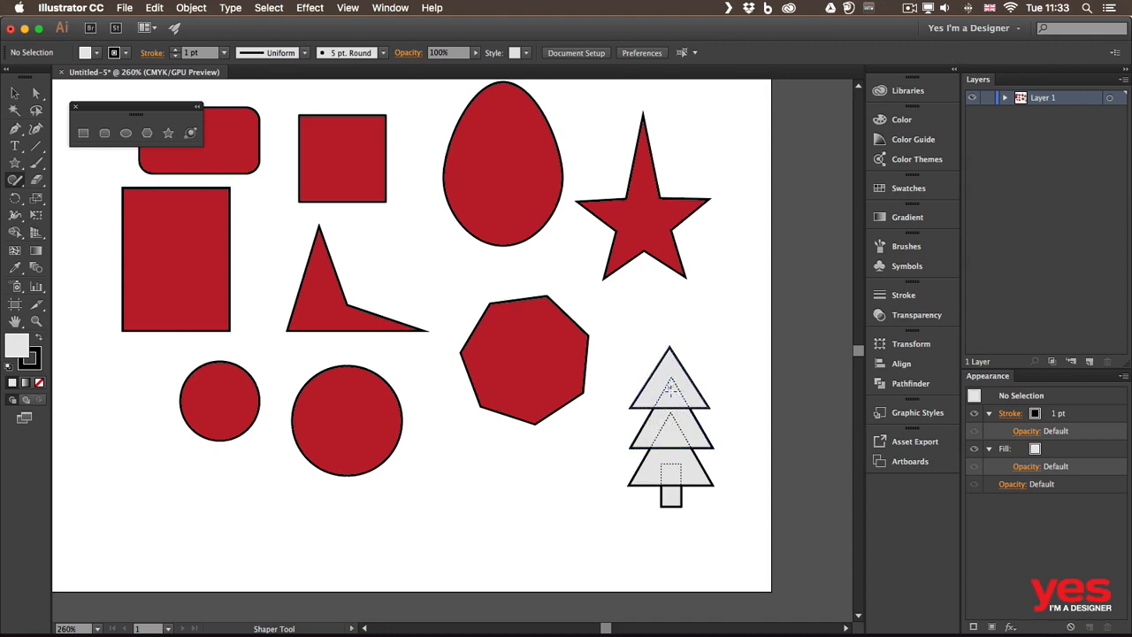
Step: Merge the three triangles by scribbling across them with the Shaper tool, and shrink the top triangle to about 13.2 by 10.1 mm
{"action": "left_click_drag", "start_coordinate": [680, 377], "coordinate": [672, 471]}
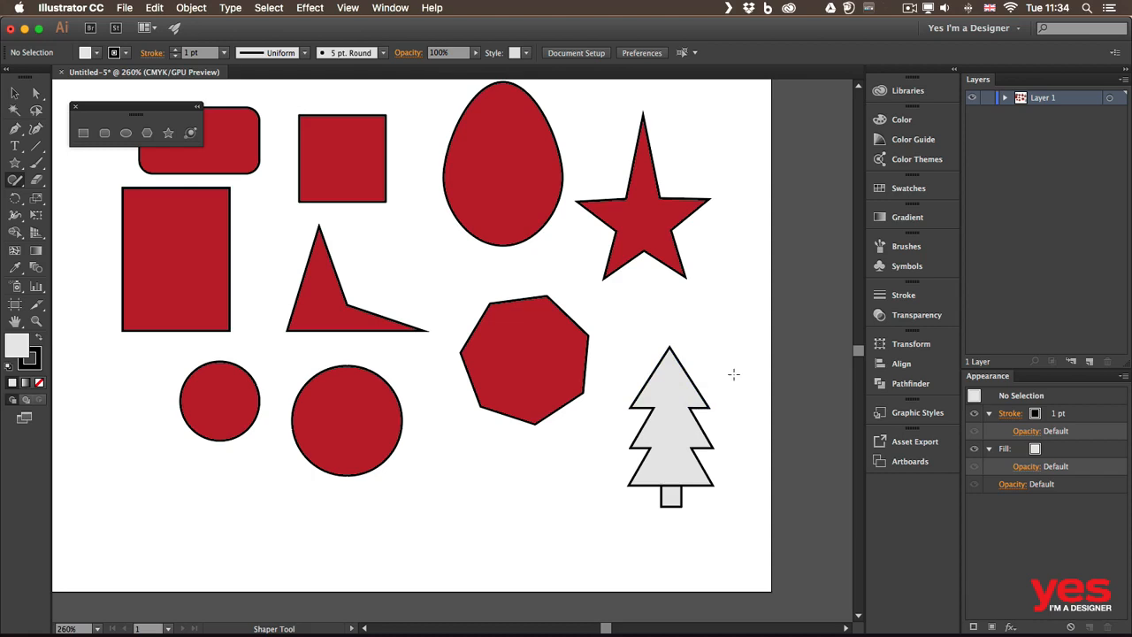
{"action": "left_click", "coordinate": [686, 375]}
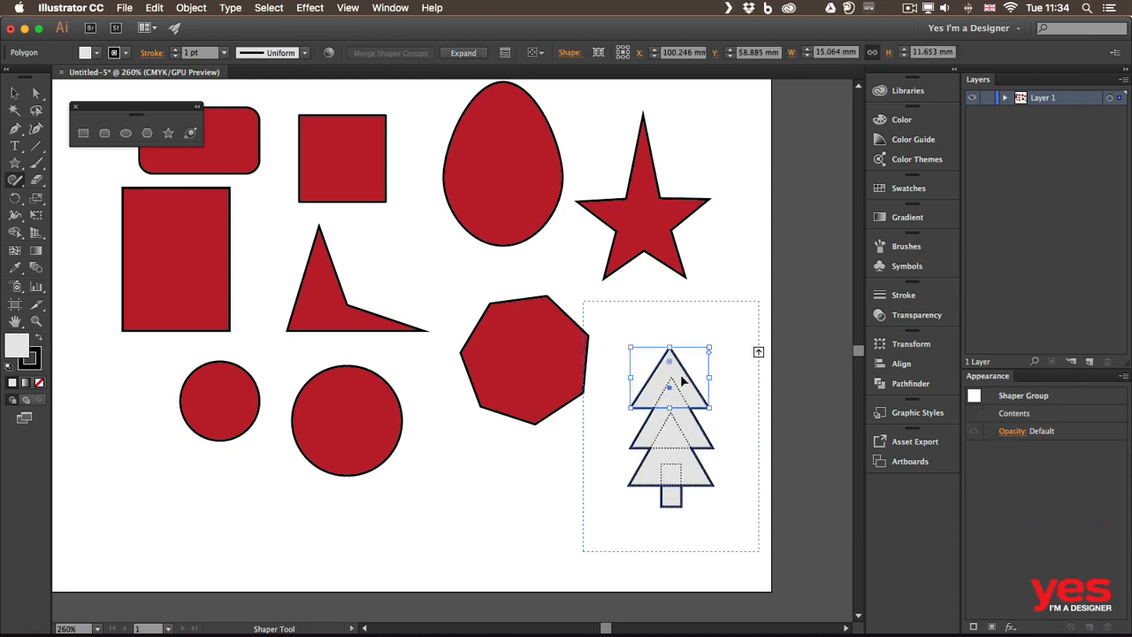
{"action": "left_click_drag", "start_coordinate": [629, 374], "coordinate": [635, 375]}
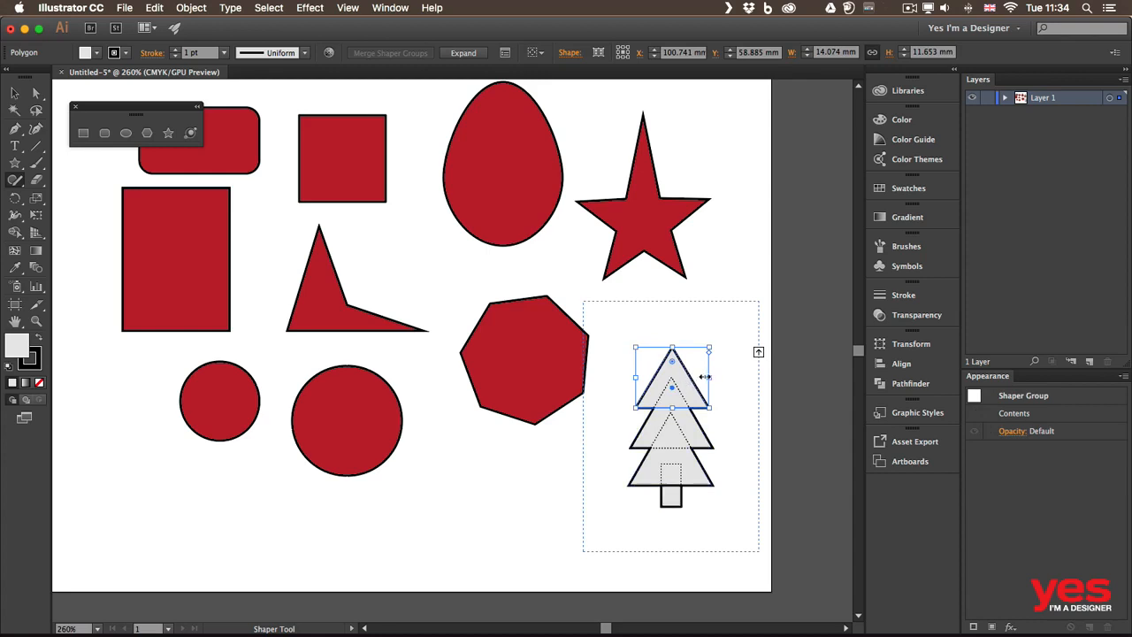
{"action": "left_click_drag", "start_coordinate": [710, 378], "coordinate": [670, 356]}
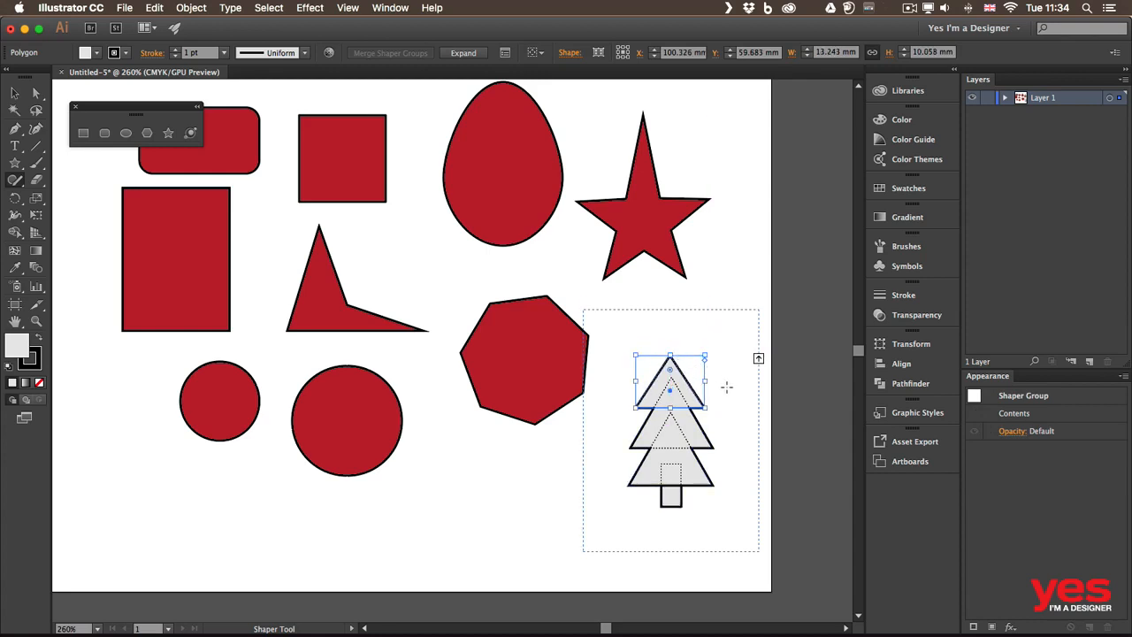
{"action": "left_click", "coordinate": [726, 387]}
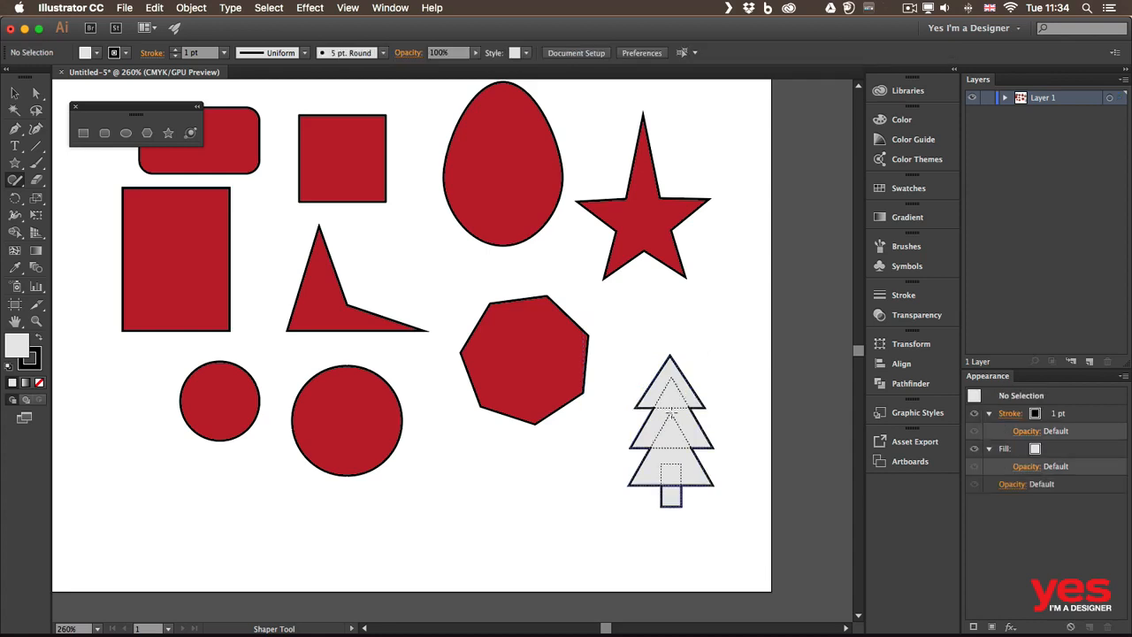
Step: Select the merged foliage area within the tree's Shaper group and fill it with green
{"action": "left_click", "coordinate": [672, 415]}
{"action": "left_click", "coordinate": [675, 422]}
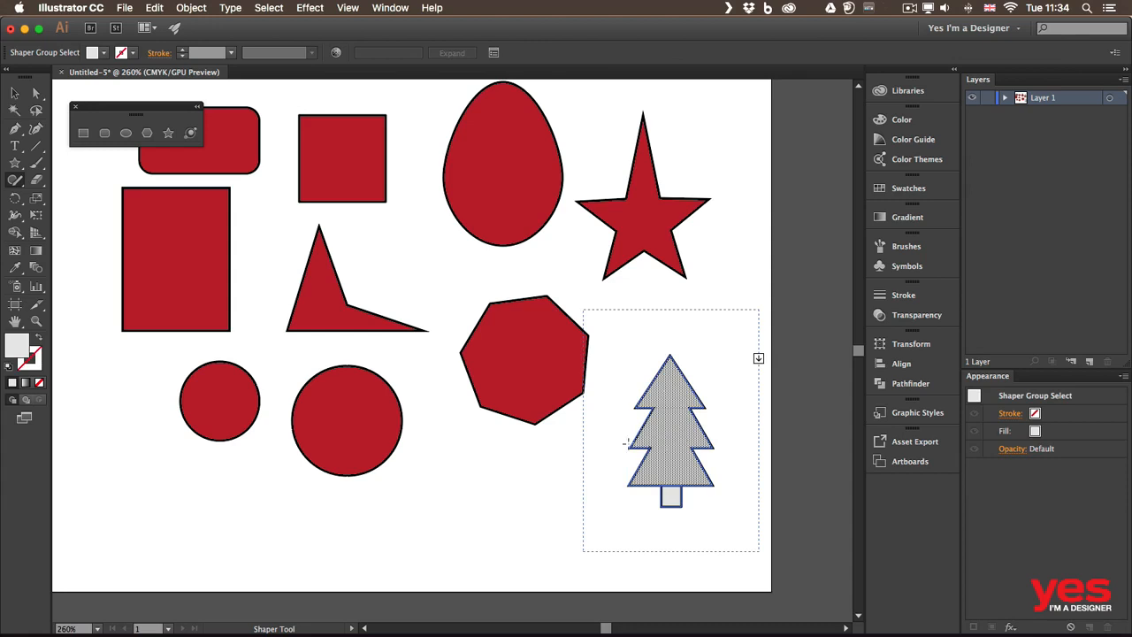
{"action": "left_click", "coordinate": [105, 54]}
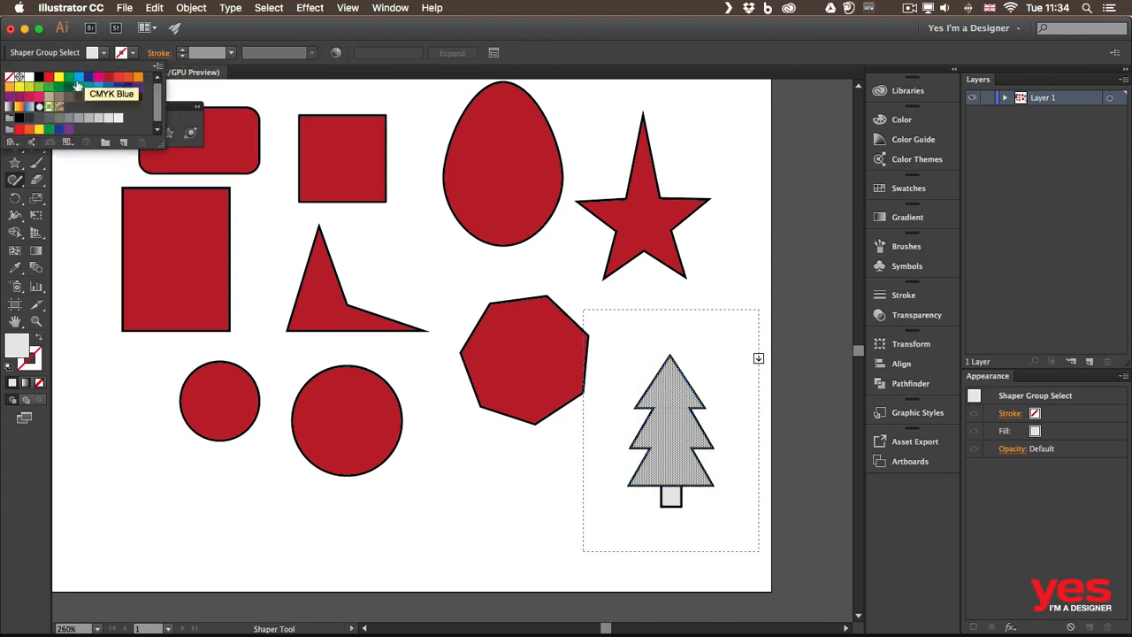
{"action": "left_click", "coordinate": [49, 88]}
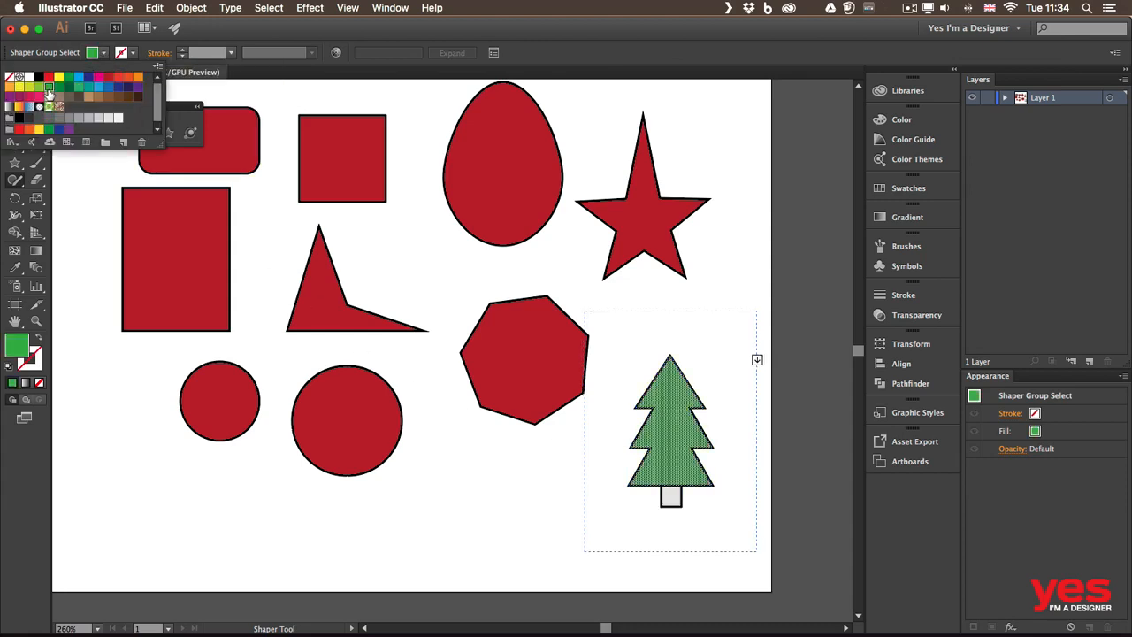
Step: Select the trunk area within the tree's Shaper group, fill it with brown, and deselect everything
{"action": "left_click", "coordinate": [670, 497]}
{"action": "left_click", "coordinate": [670, 497]}
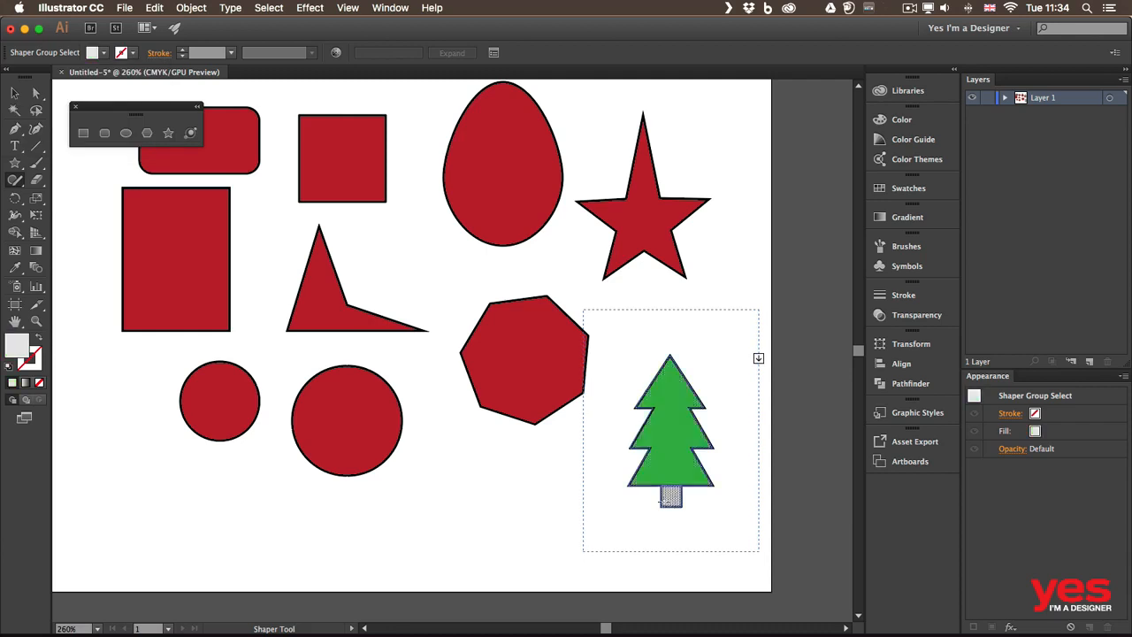
{"action": "left_click", "coordinate": [104, 53]}
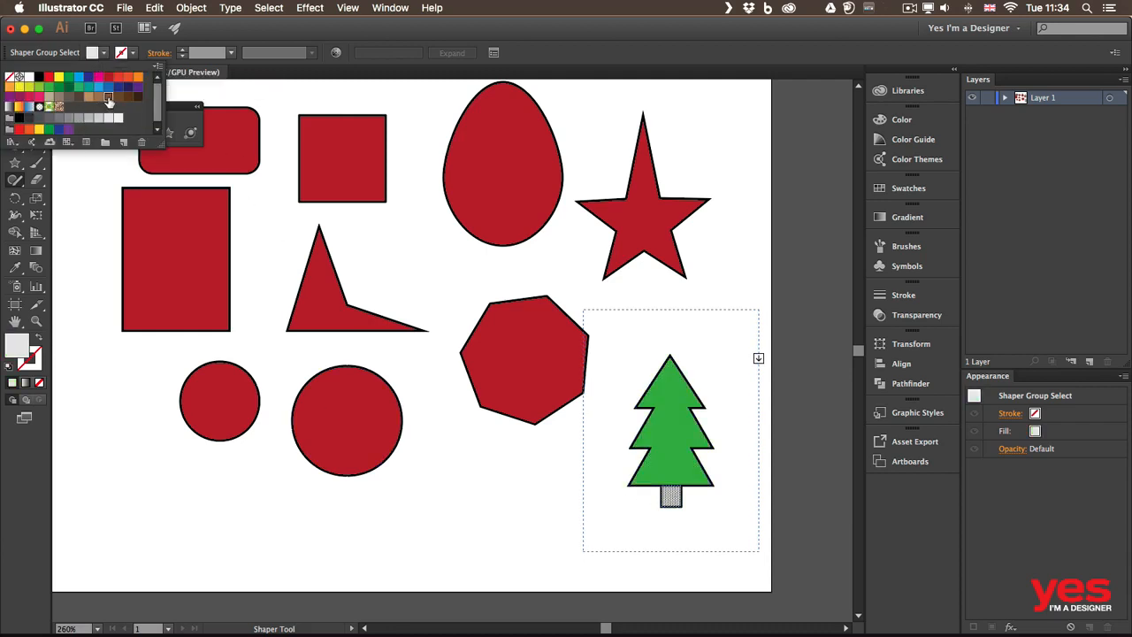
{"action": "left_click", "coordinate": [109, 97]}
{"action": "left_click", "coordinate": [779, 363]}
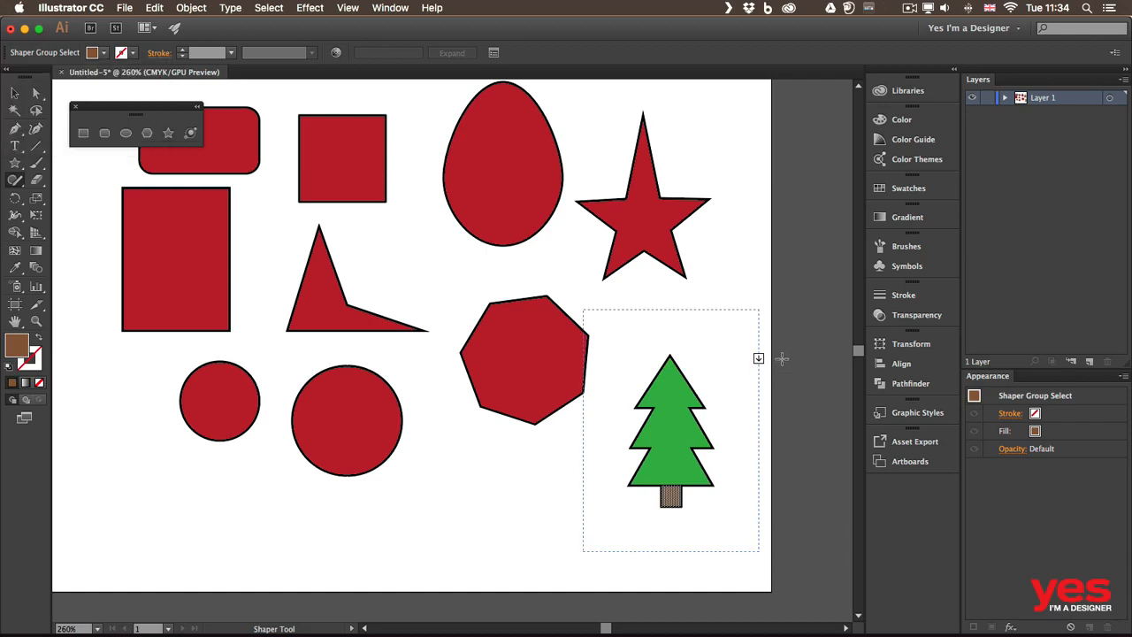
{"action": "left_click", "coordinate": [783, 357]}
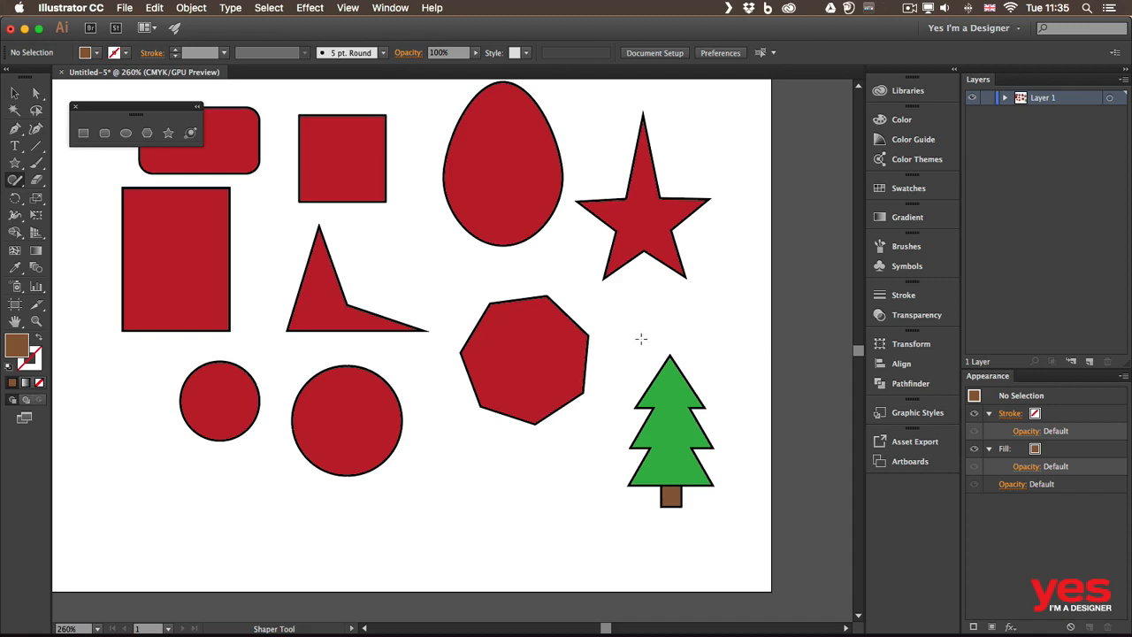
Step: Try cutting off the treetop by drawing an ellipse over it and scribbling it away with the Shaper tool, and undo both
{"action": "mouse_move", "coordinate": [678, 336]}
{"action": "left_mouse_down"}
{"action": "mouse_move", "coordinate": [630, 333]}
{"action": "mouse_move", "coordinate": [701, 375]}
{"action": "mouse_move", "coordinate": [692, 341]}
{"action": "left_mouse_up"}
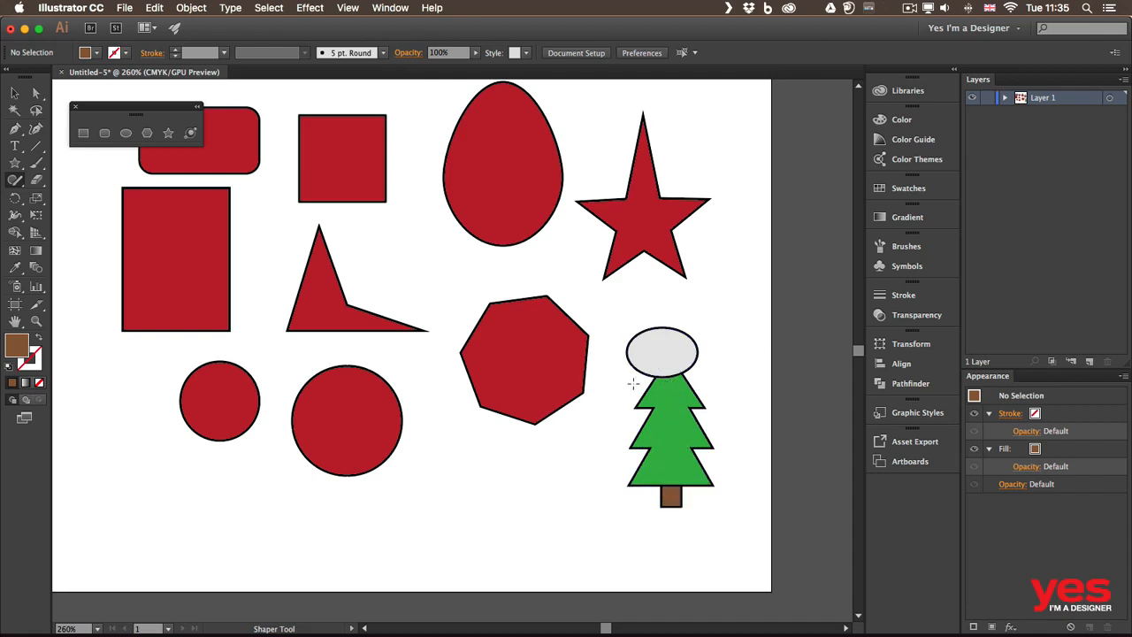
{"action": "mouse_move", "coordinate": [630, 377]}
{"action": "left_mouse_down"}
{"action": "mouse_move", "coordinate": [661, 350]}
{"action": "mouse_move", "coordinate": [723, 376]}
{"action": "left_mouse_up"}
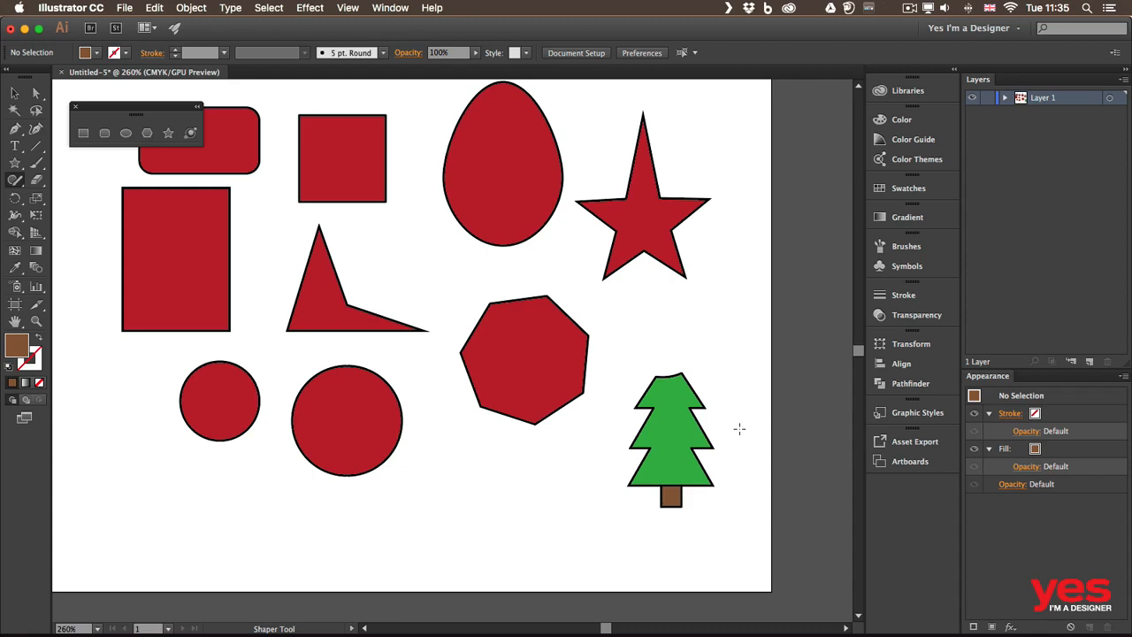
{"action": "key", "text": "super+z"}
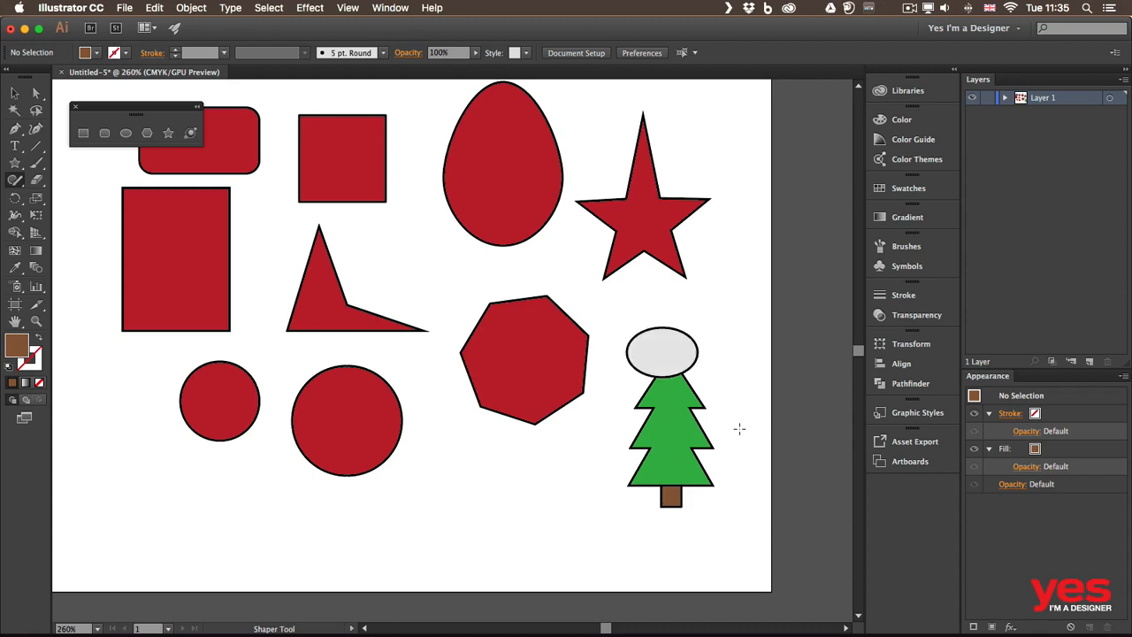
{"action": "key", "text": "shift+super+z"}
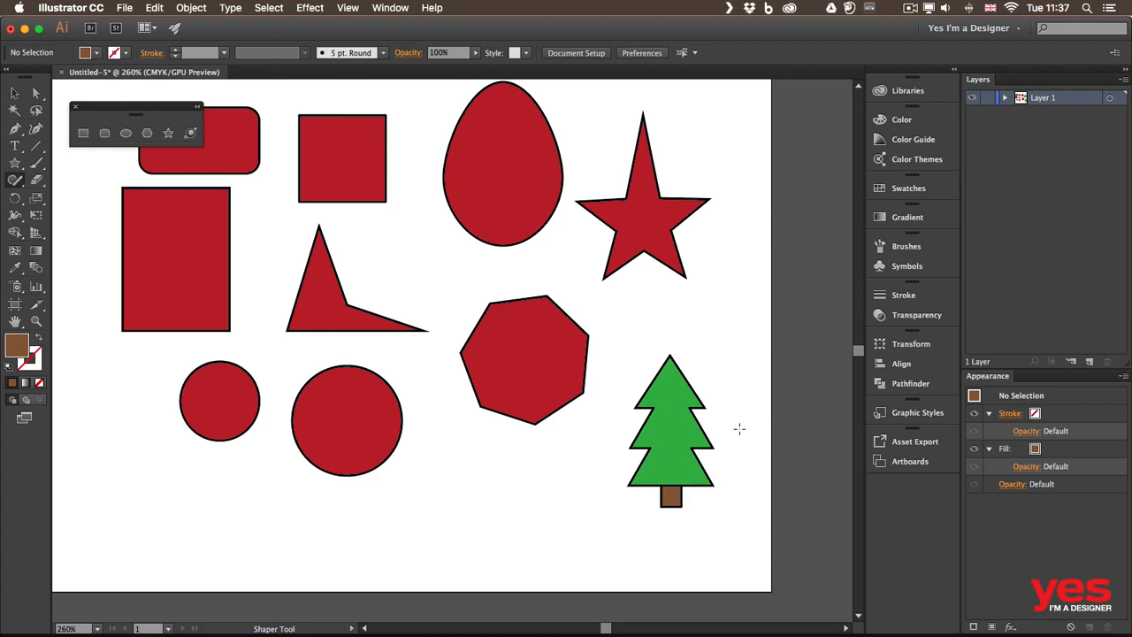
Step: Select the heptagon with the Selection tool, and give it a 4 pt stroke in bright cyan blue
{"action": "left_click", "coordinate": [10, 96]}
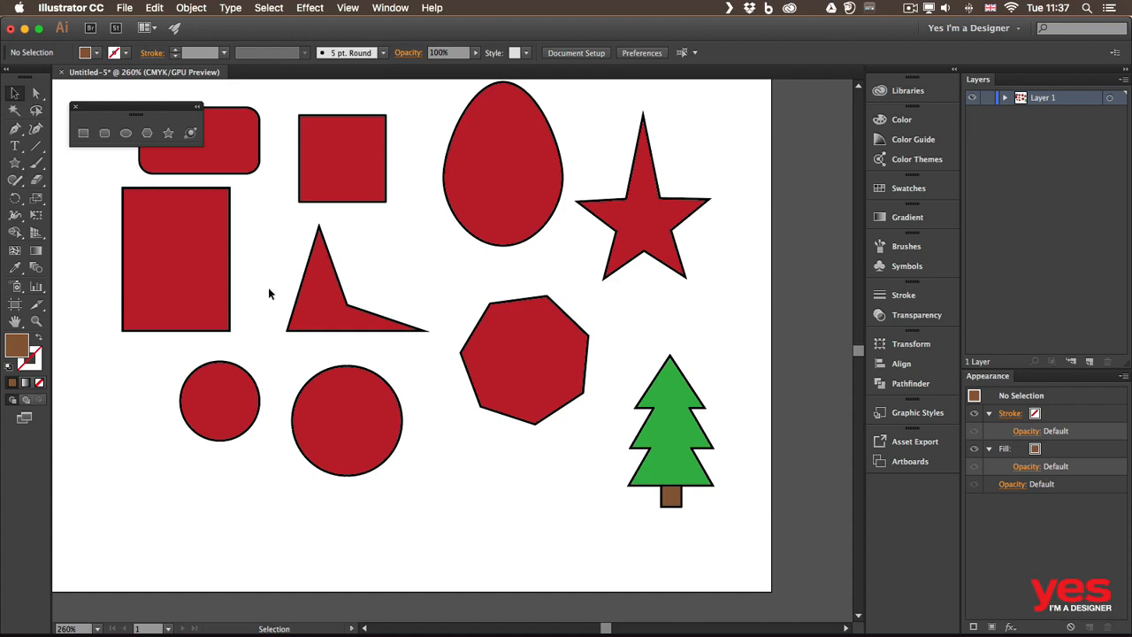
{"action": "left_click", "coordinate": [537, 359]}
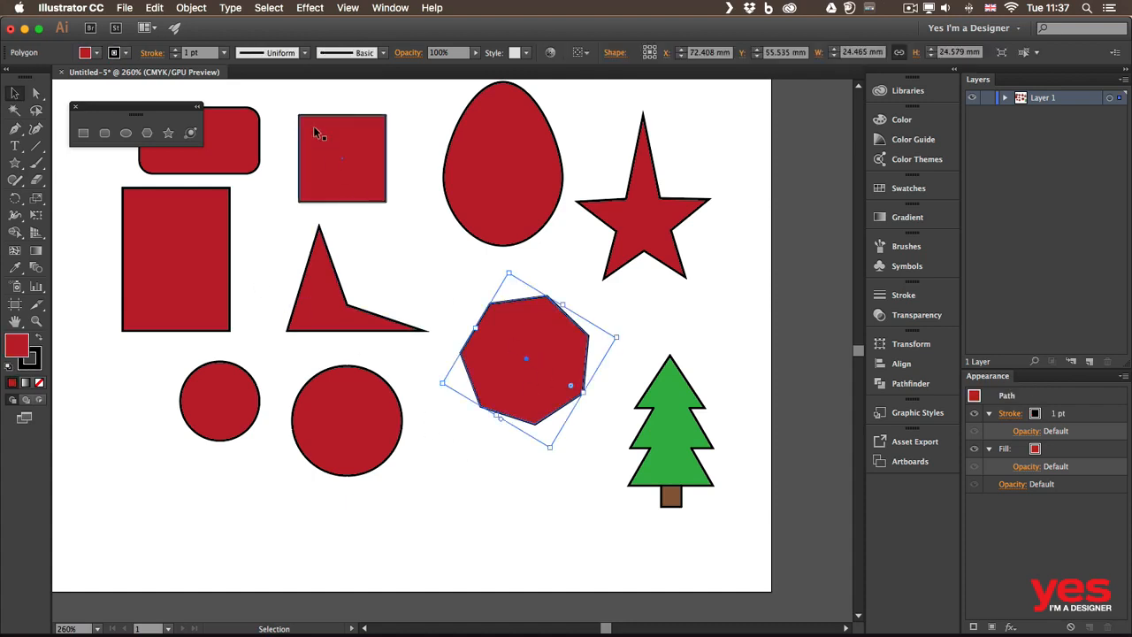
{"action": "left_click", "coordinate": [175, 50]}
{"action": "left_click", "coordinate": [176, 49]}
{"action": "left_click", "coordinate": [175, 50]}
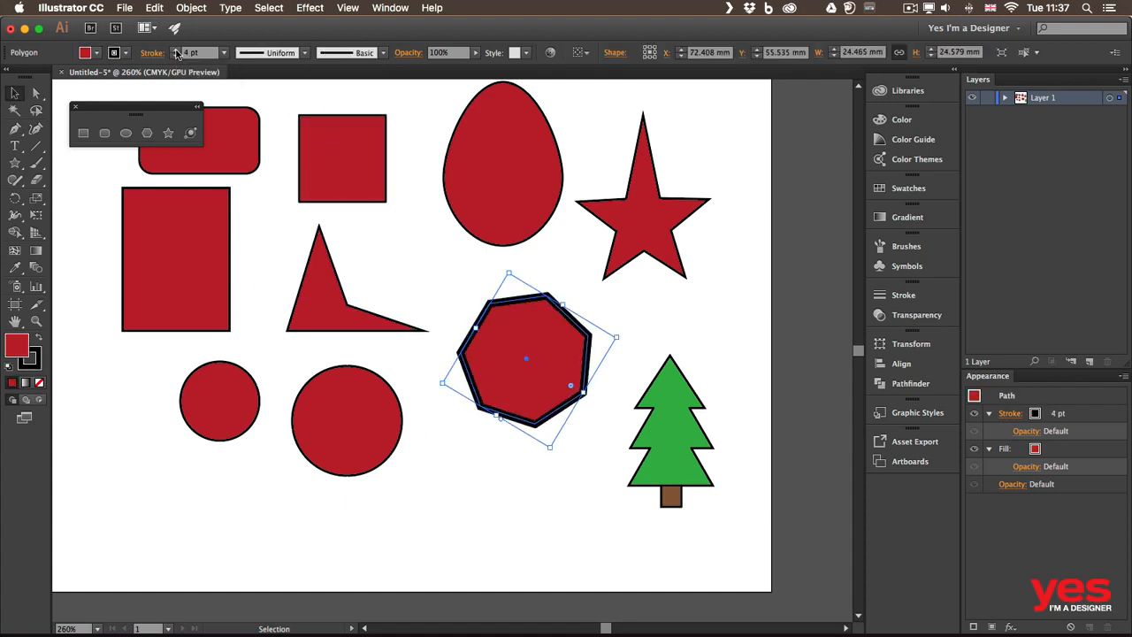
{"action": "left_click", "coordinate": [126, 53]}
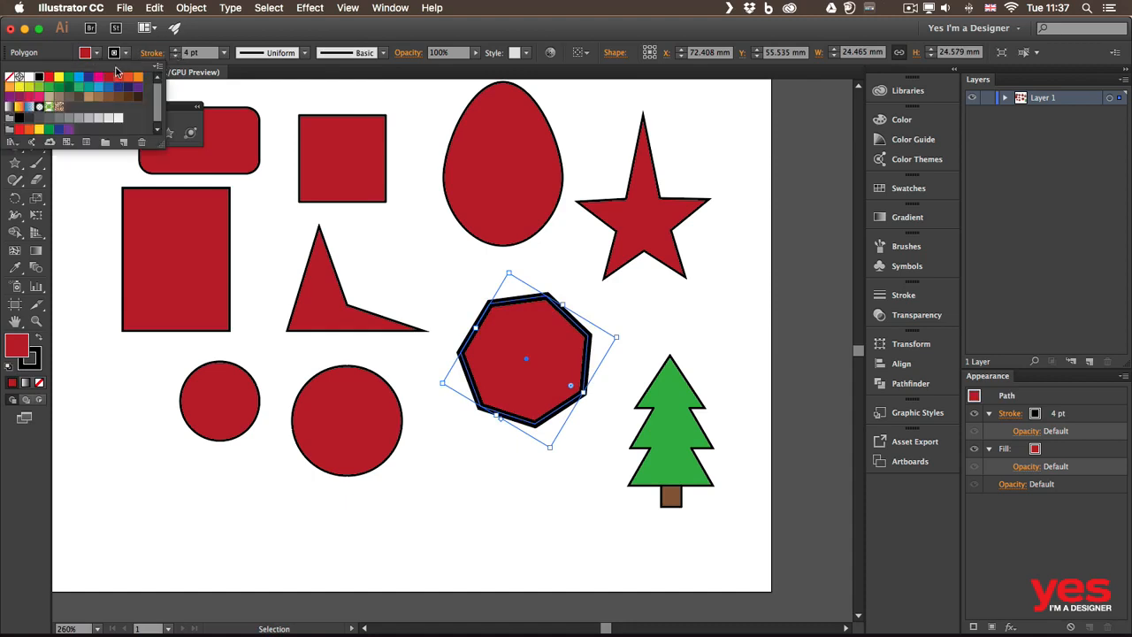
{"action": "left_click", "coordinate": [78, 80]}
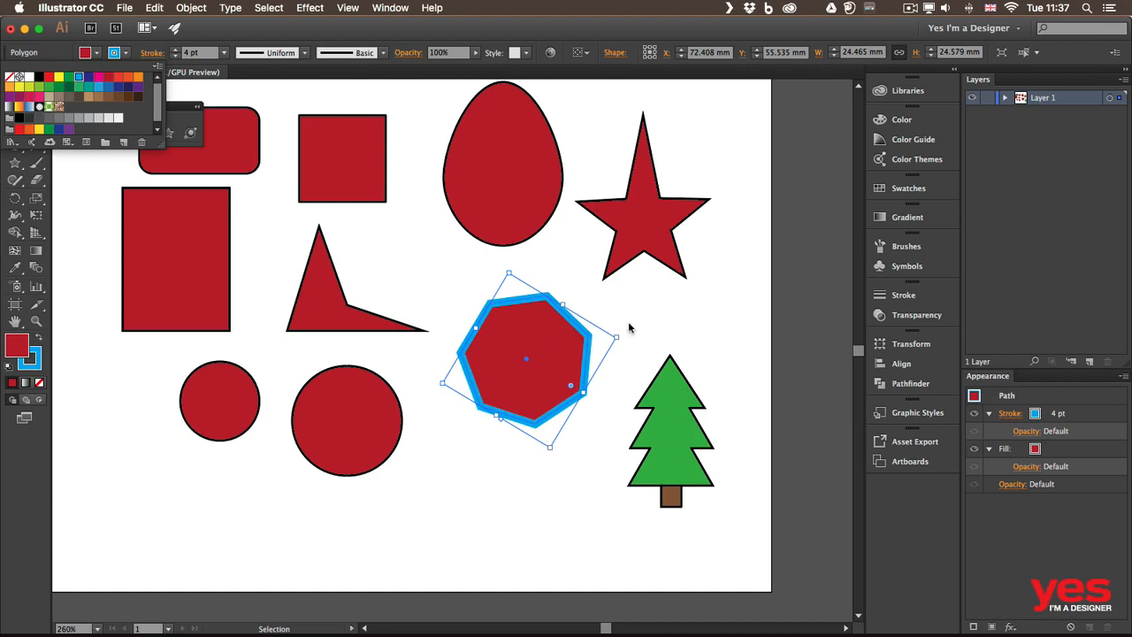
Step: Swap the heptagon's fill and stroke colours, leaving it with a blue fill and a red stroke
{"action": "left_click", "coordinate": [548, 356]}
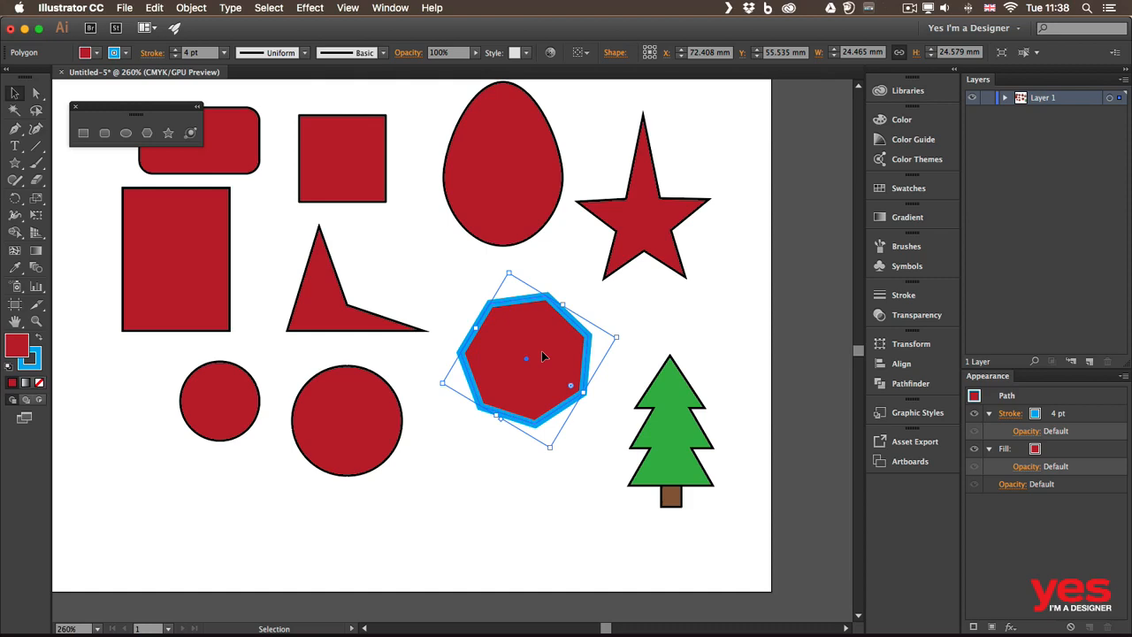
{"action": "key", "text": "shift+x"}
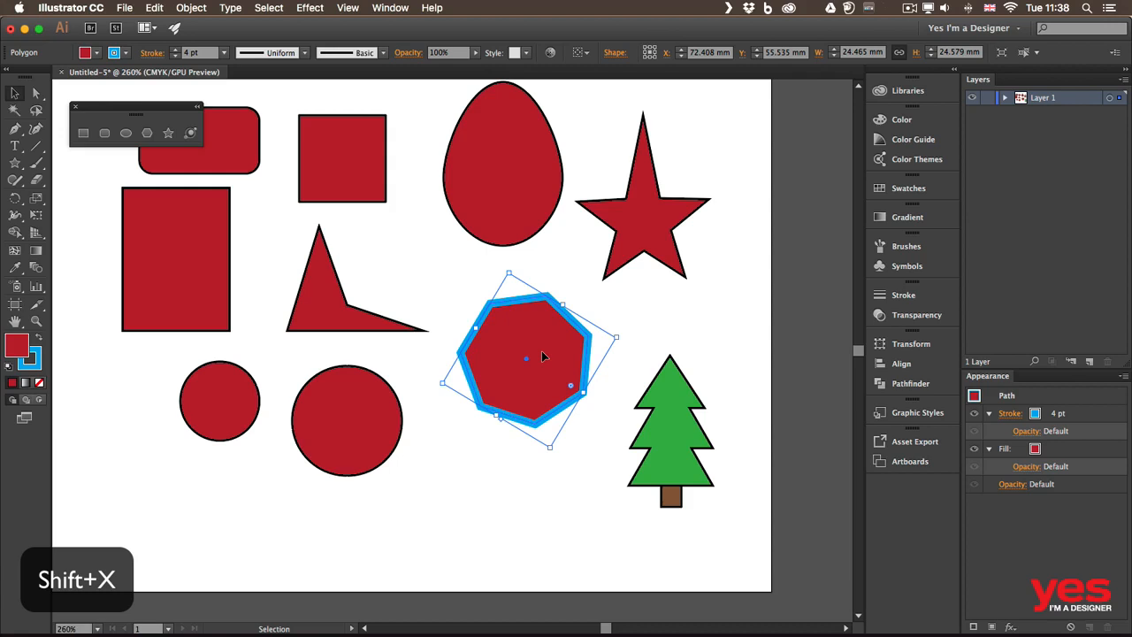
{"action": "key", "text": "shift+x"}
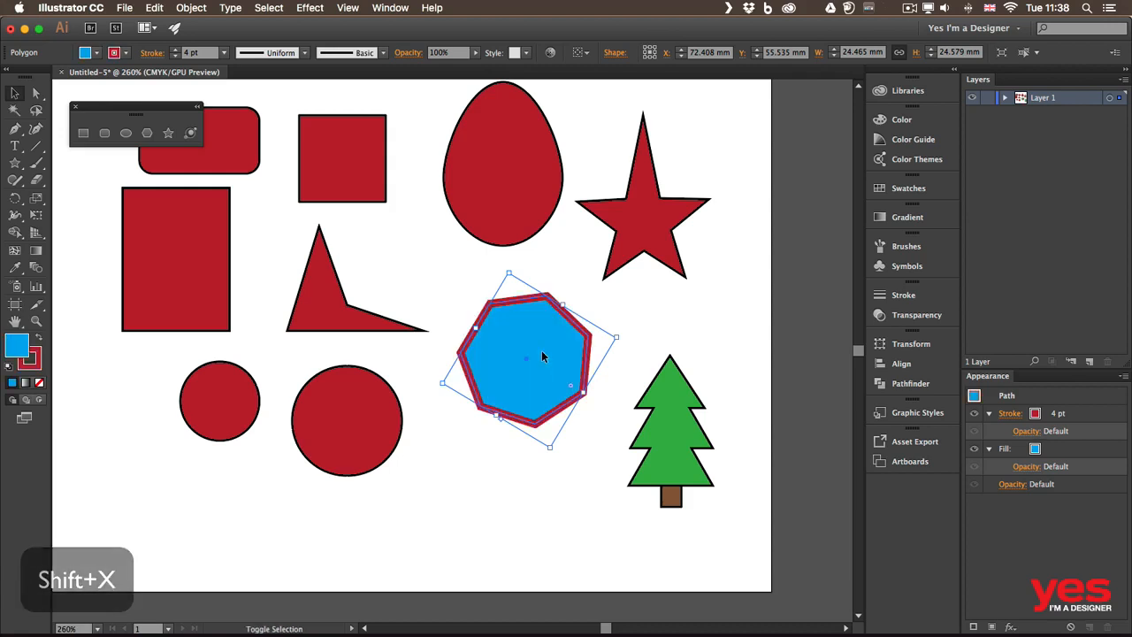
{"action": "key", "text": "shift+x"}
{"action": "key", "text": "shift+x"}
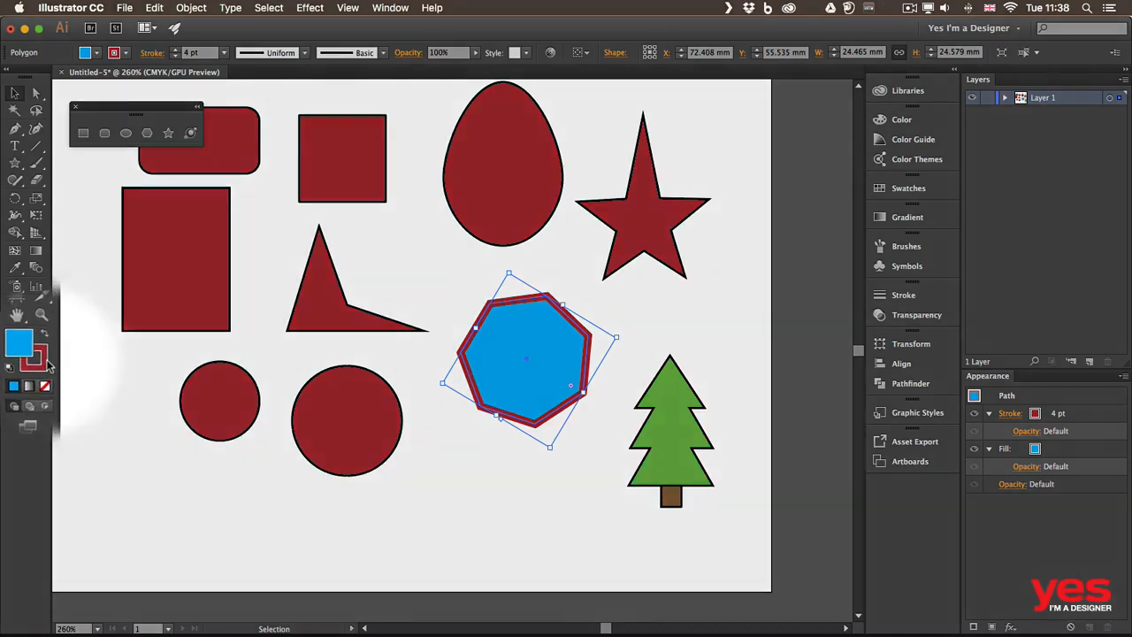
Step: Try setting the heptagon's stroke to None, and undo it
{"action": "left_click", "coordinate": [39, 361]}
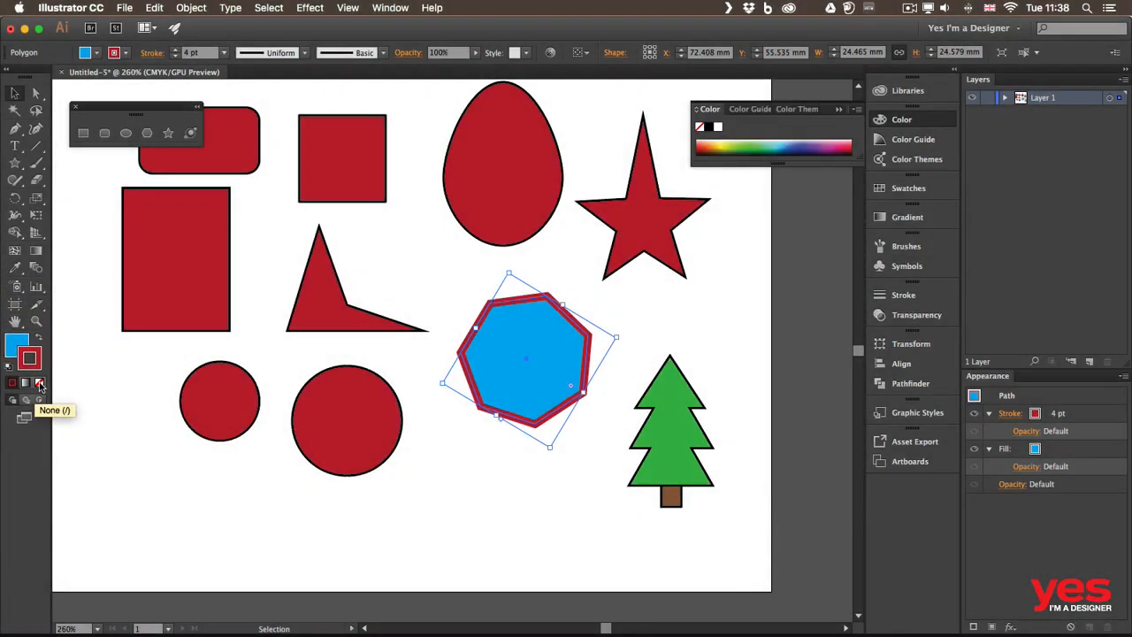
{"action": "left_click", "coordinate": [39, 383]}
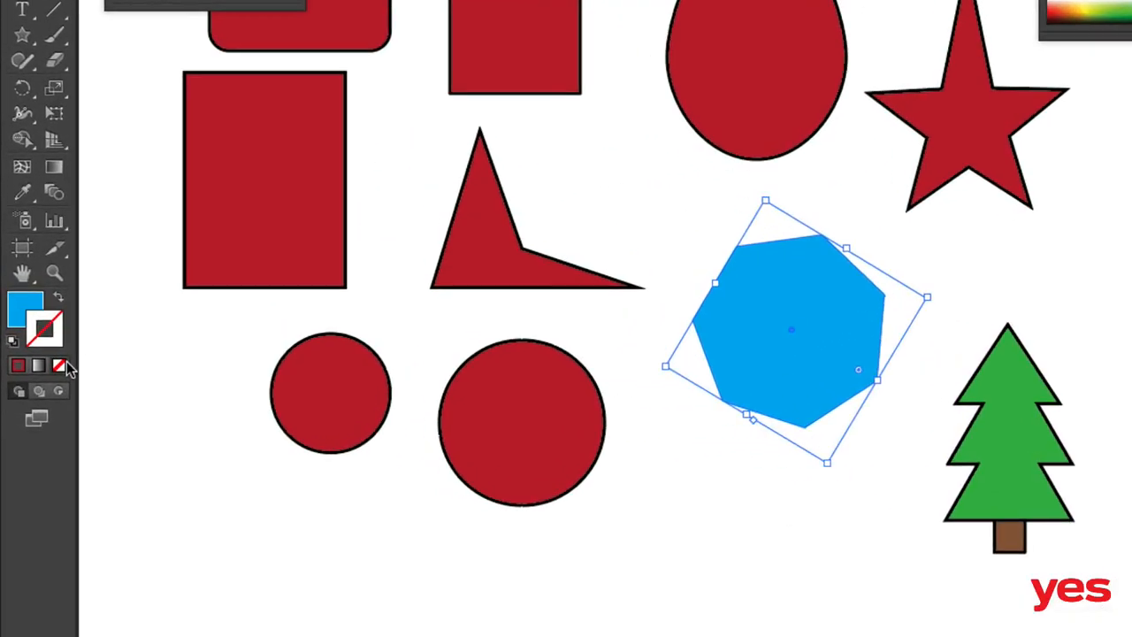
{"action": "key", "text": "ctrl+z"}
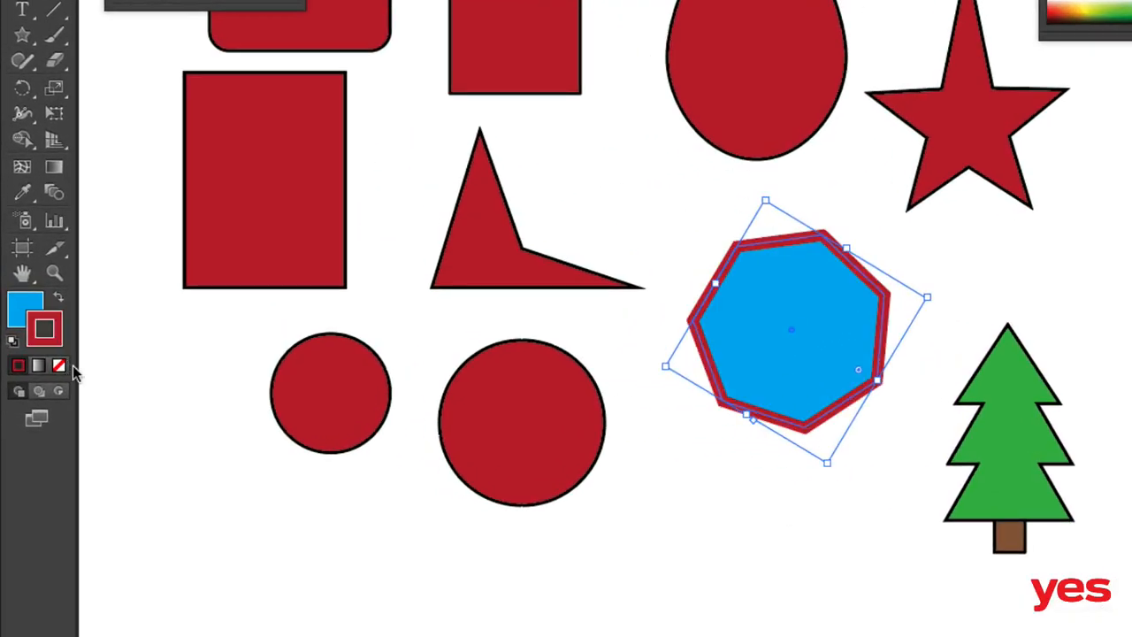
Step: Switch the active colour attribute back and forth between fill and stroke, ending with the stroke active
{"action": "key", "text": "x"}
{"action": "key", "text": "x"}
{"action": "key", "text": "x"}
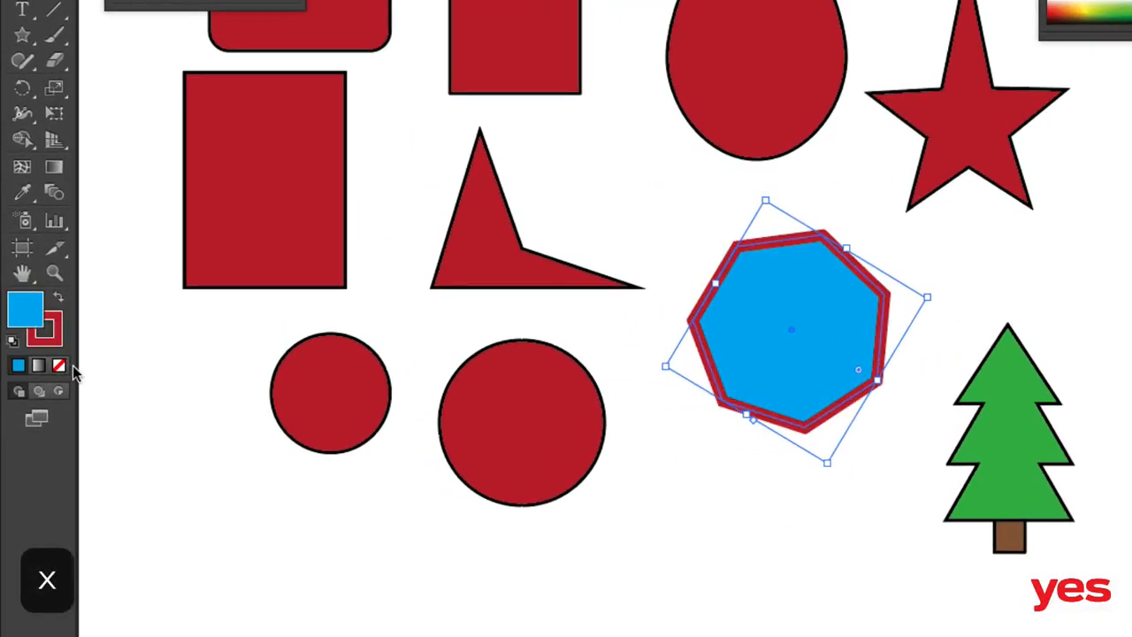
{"action": "key", "text": "x"}
{"action": "key", "text": "x"}
{"action": "key", "text": "x"}
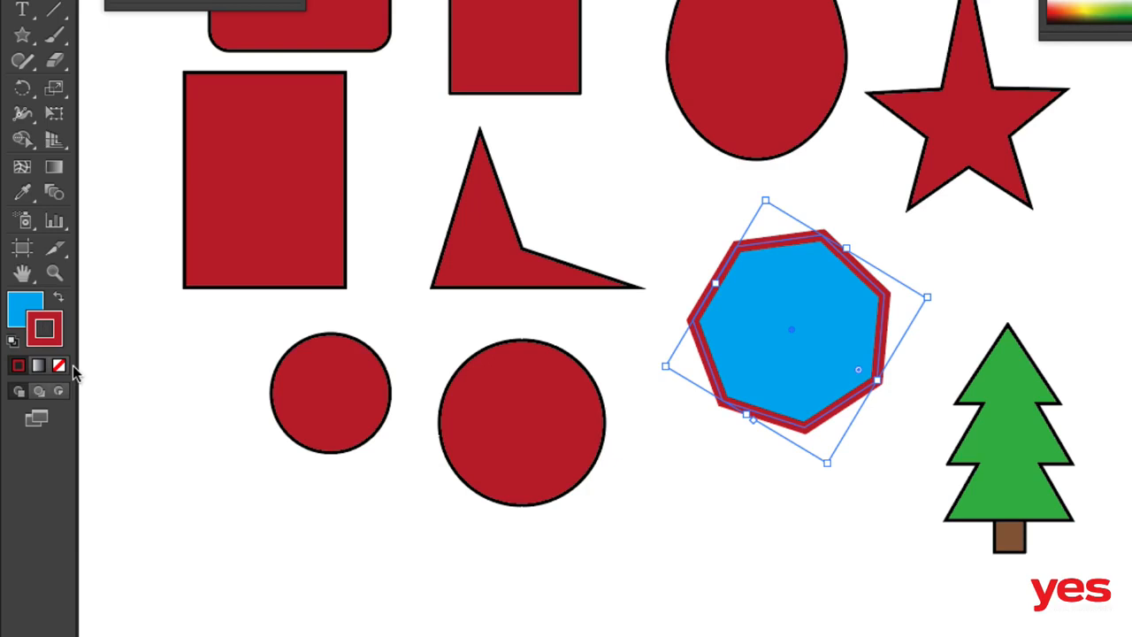
Step: Set the heptagon's stroke and fill to None, and reset both to the default white fill and black stroke
{"action": "left_click", "coordinate": [73, 367]}
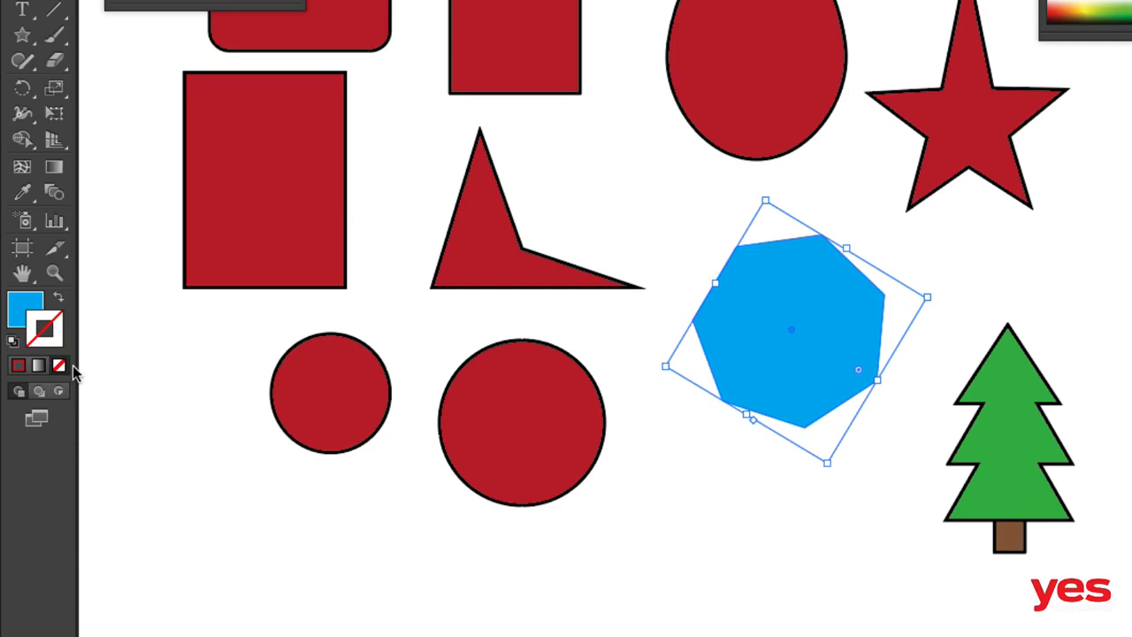
{"action": "key", "text": "x"}
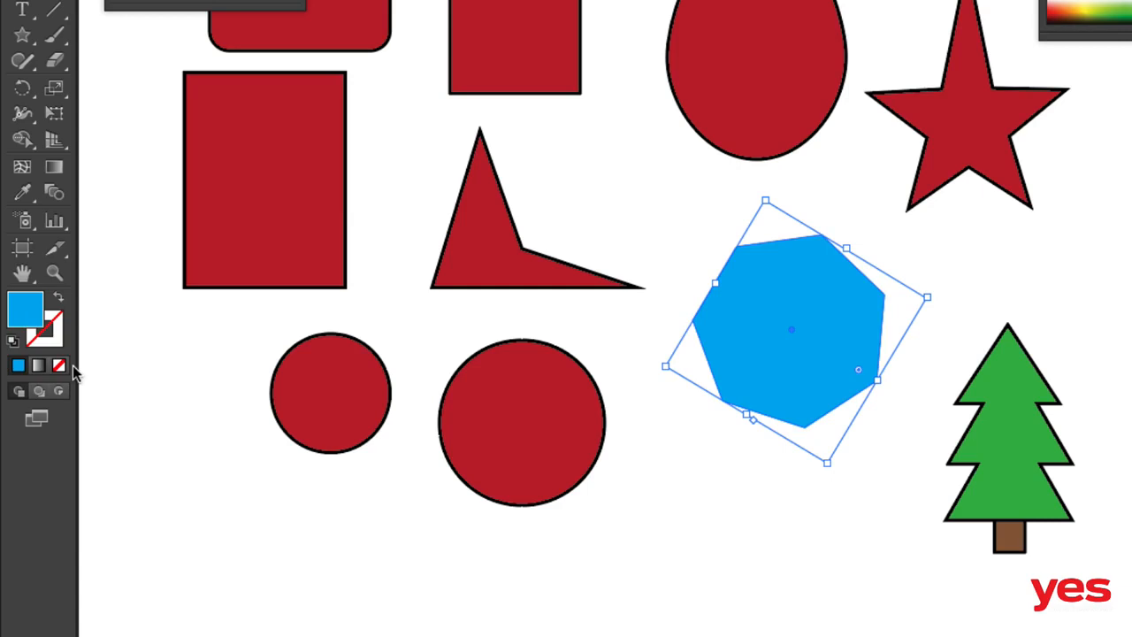
{"action": "key", "text": "/"}
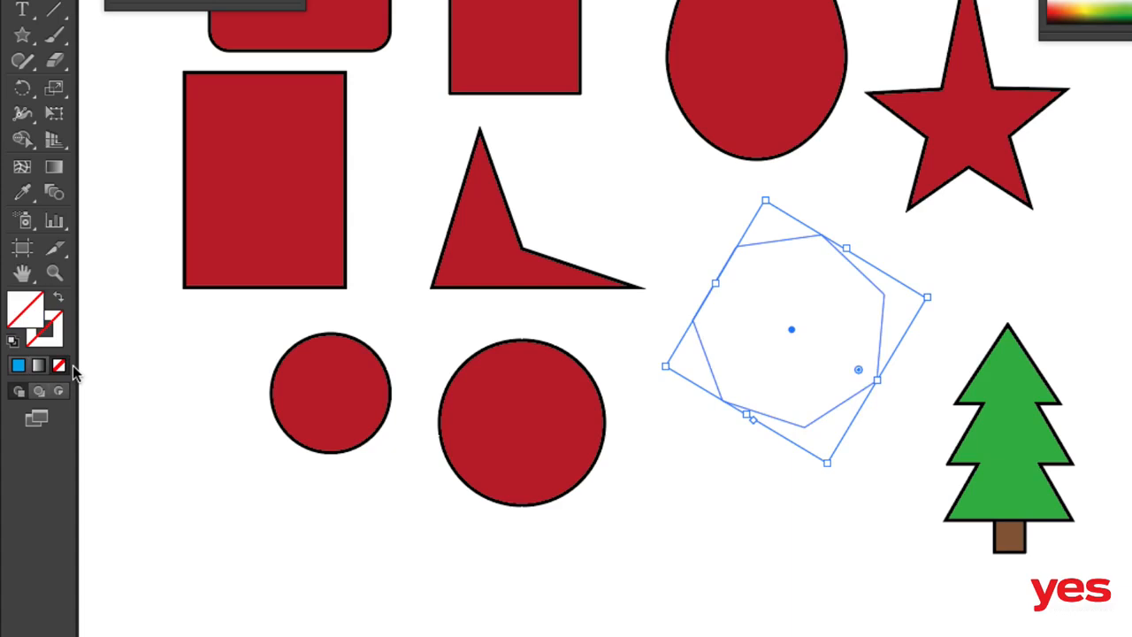
{"action": "key", "text": "d"}
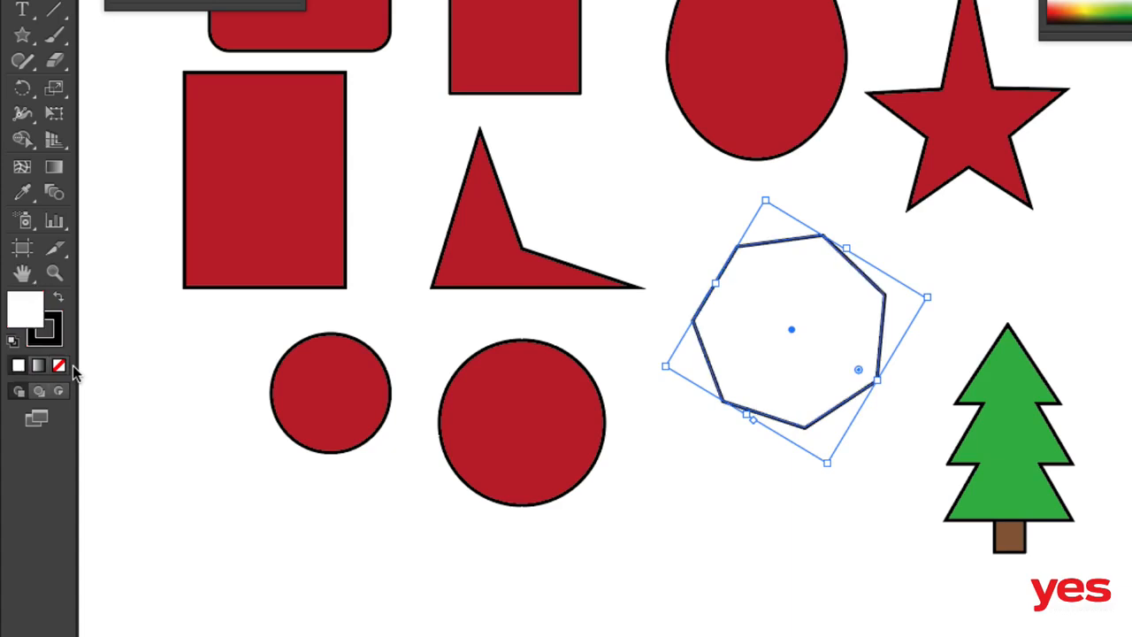